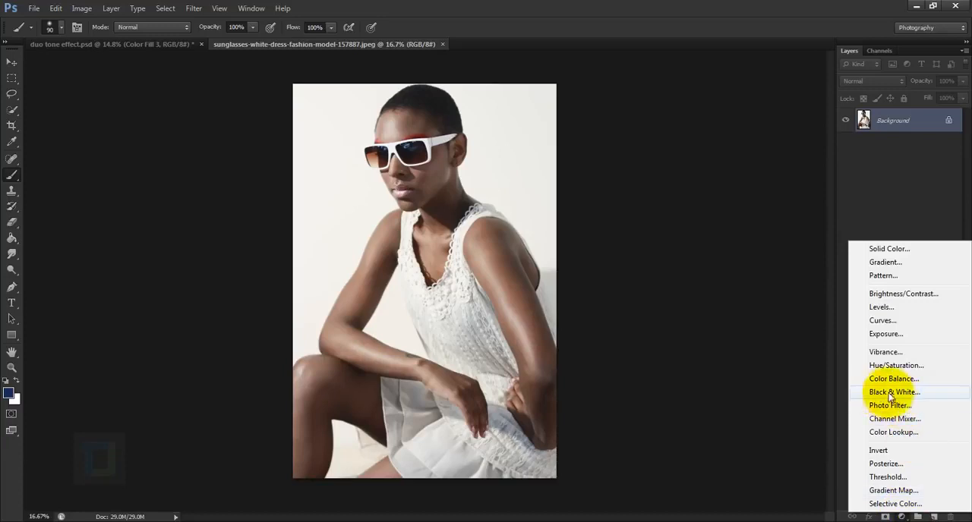
Step: Add a Black & White adjustment layer with the Default preset above the photo
click(894, 392)
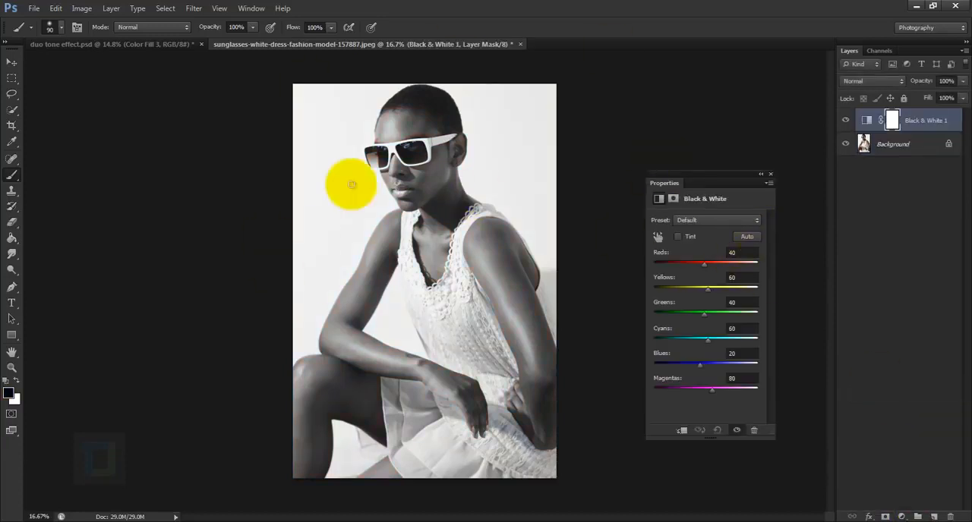
click(771, 174)
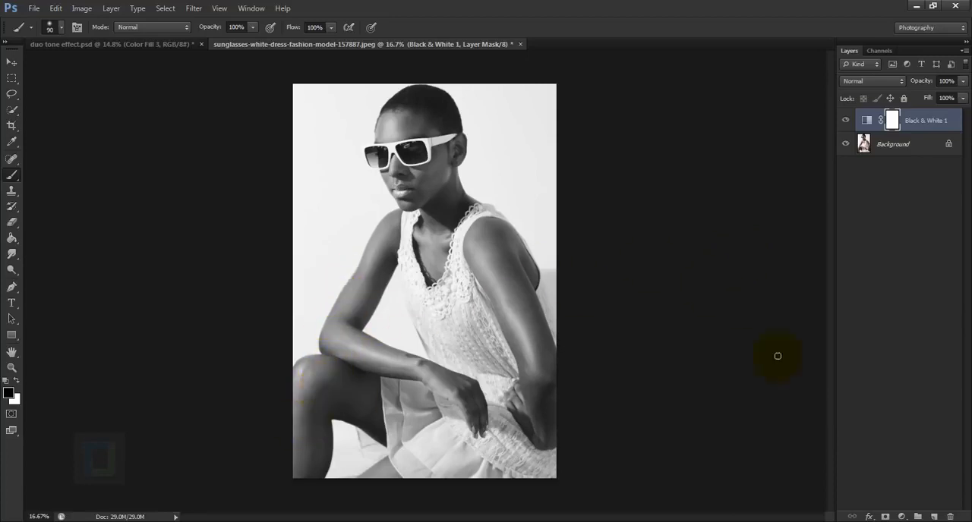
Step: Add a Levels adjustment layer with the RGB midtone input at 0.68 and the white input at 226
click(902, 517)
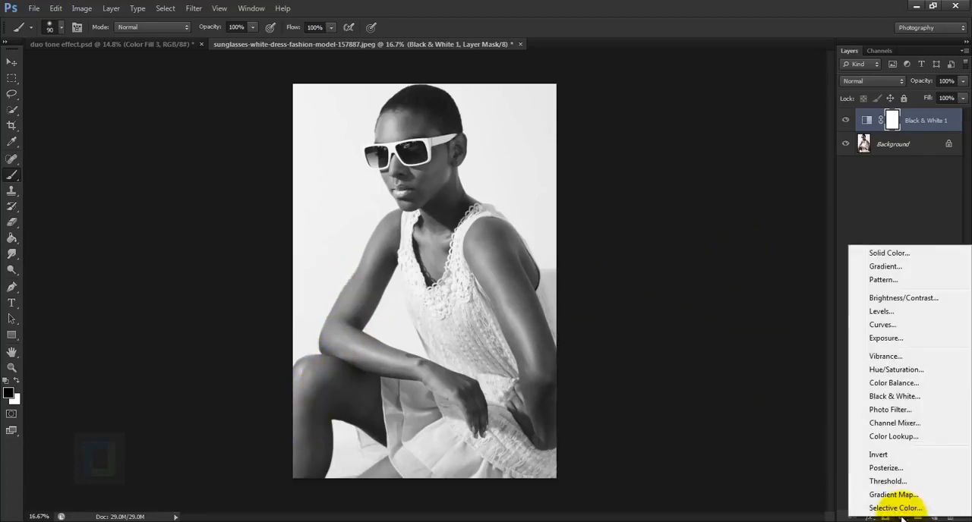
click(880, 311)
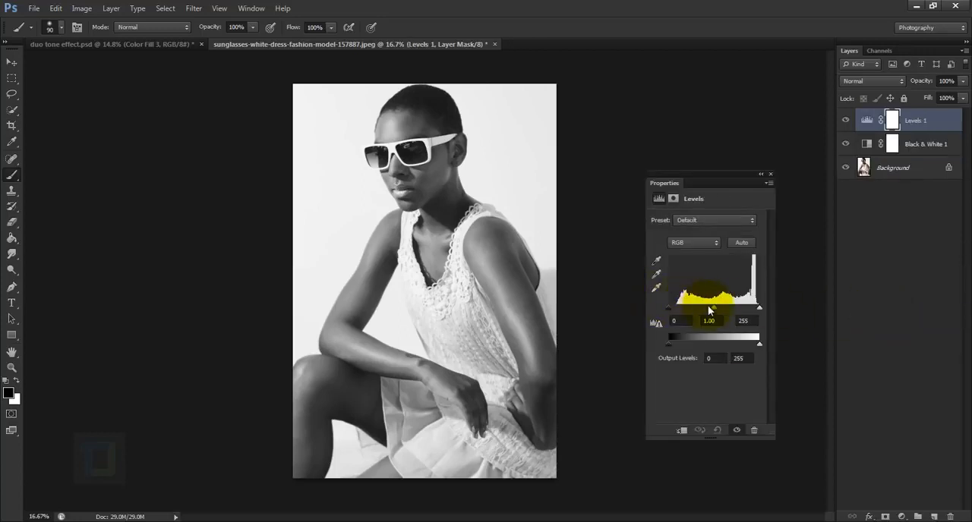
drag(713, 308, 719, 309)
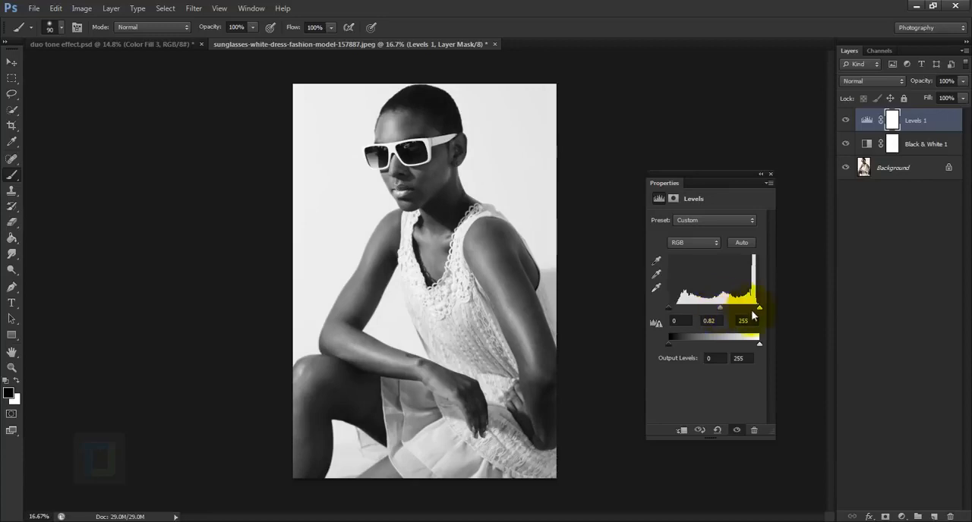
mouse_move(758, 310)
mouse_down()
mouse_move(719, 308)
mouse_move(750, 311)
mouse_up()
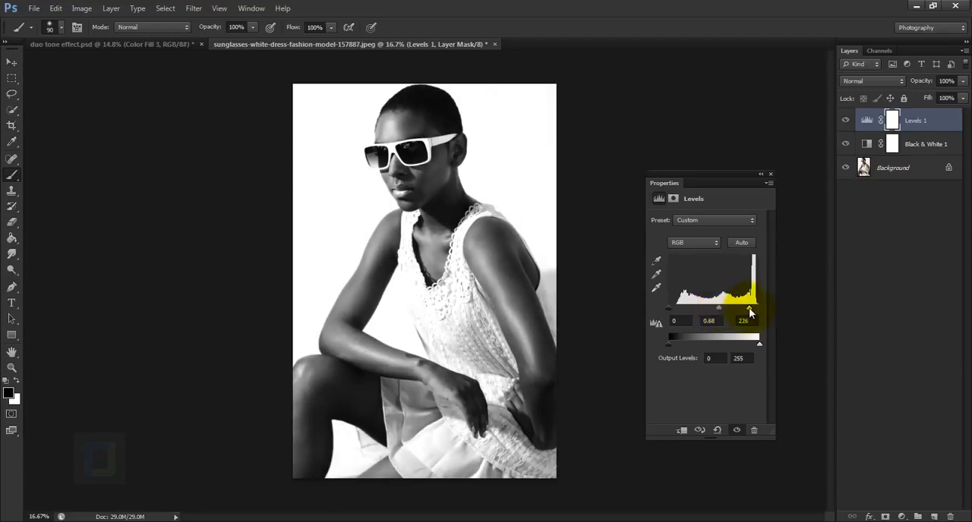
click(770, 174)
Step: Paint black on the Levels mask over the front of the dress with a 500 px round brush at 0% hardness
scroll(425, 289, up, 5)
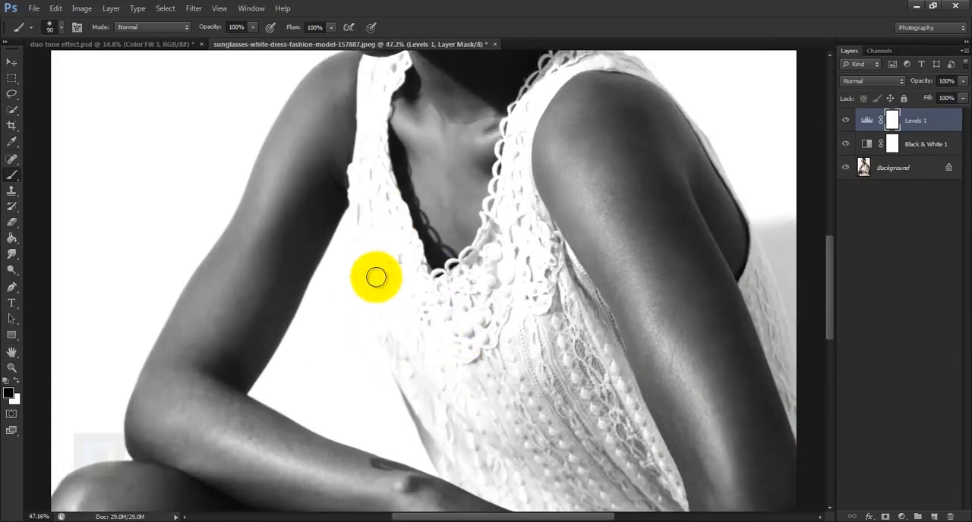
scroll(376, 277, down, 3)
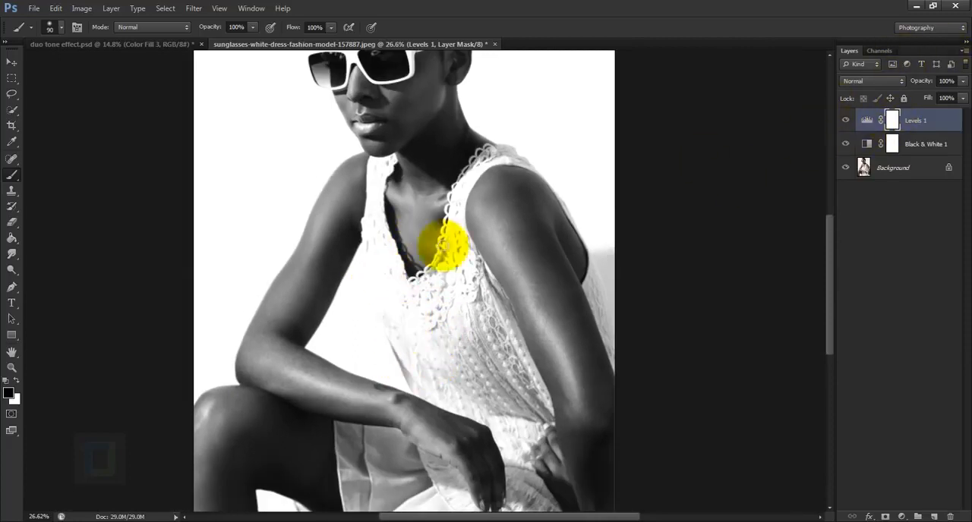
click(12, 176)
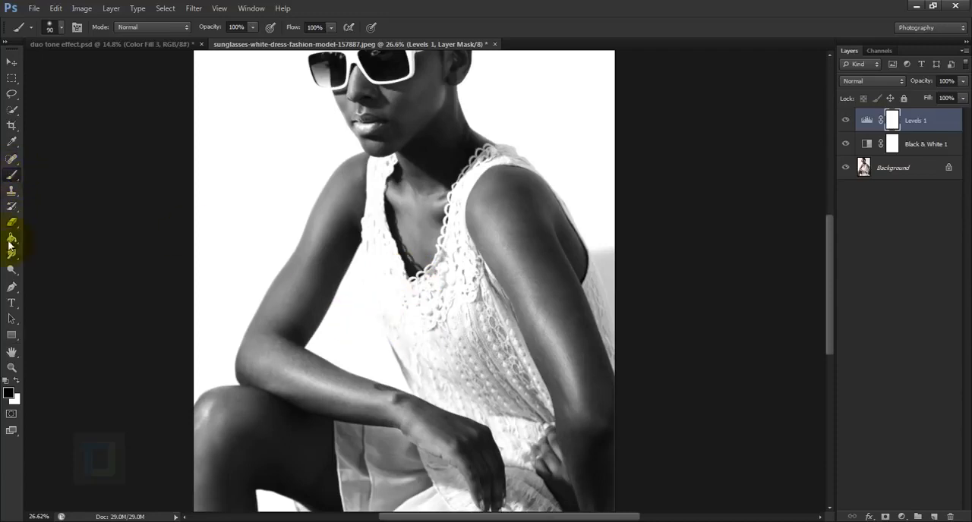
right_click(342, 283)
click(455, 253)
drag(448, 255, 408, 252)
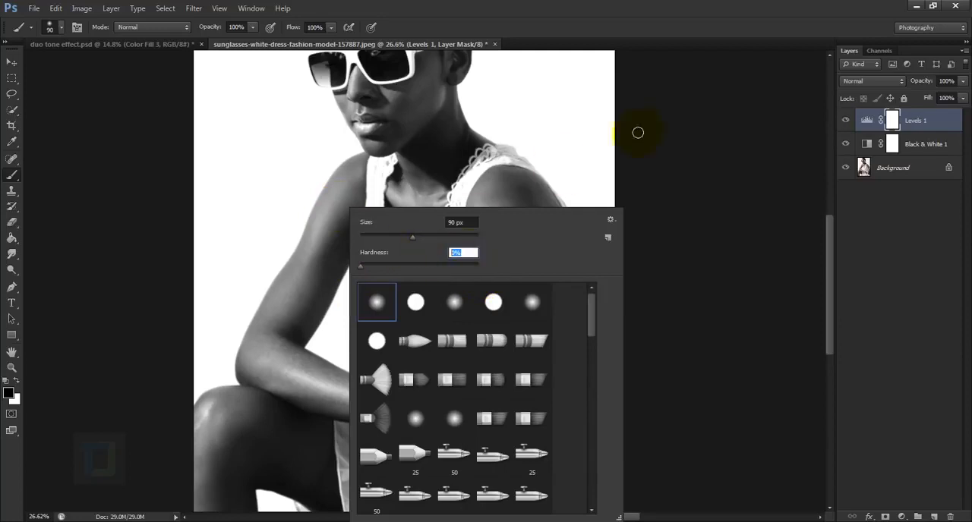
click(647, 130)
key(bracketright)
key(bracketright)
key(bracketright)
key(bracketright)
key(bracketright)
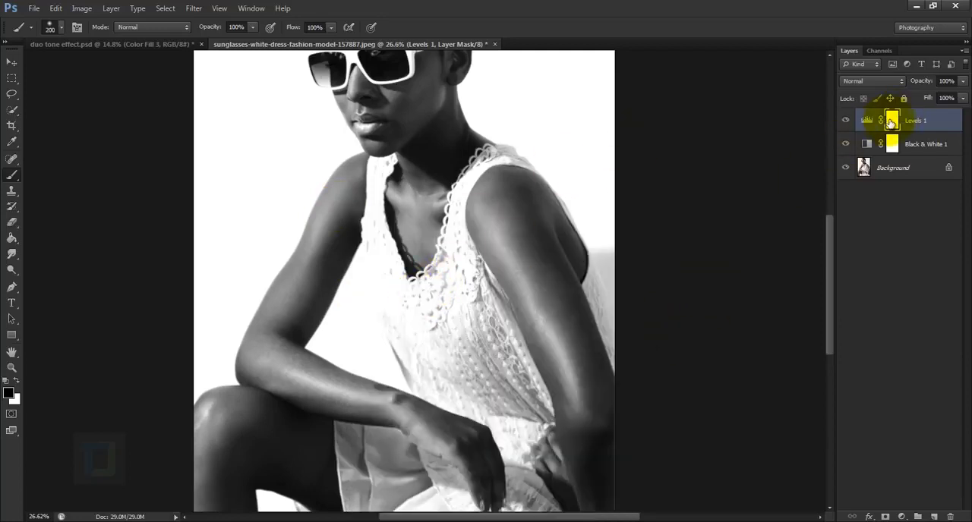
key(bracketright)
key(bracketright)
key(bracketright)
key(bracketright)
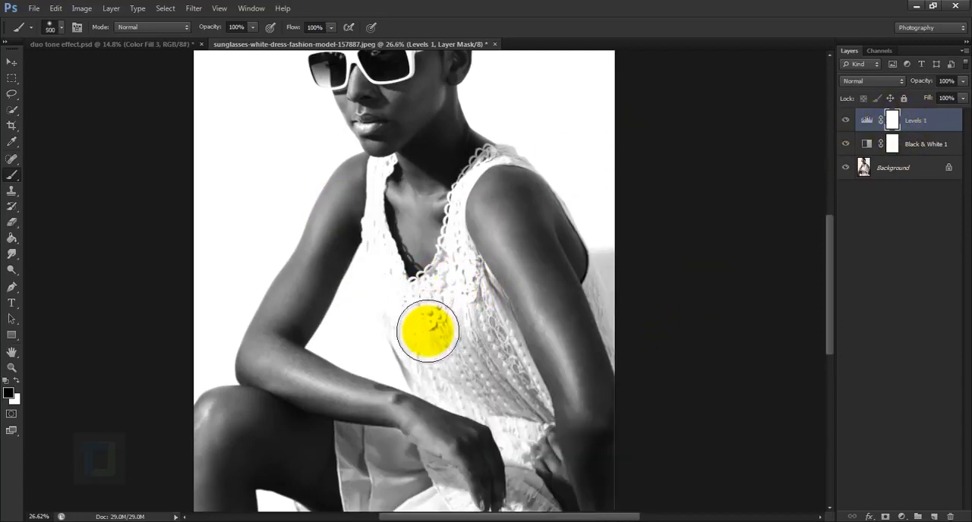
mouse_move(418, 336)
mouse_down()
mouse_move(447, 290)
mouse_move(430, 236)
mouse_up()
scroll(425, 205, down, 3)
Step: Paint black on the Levels mask over the sunglasses frame with a 125 px soft brush and swap the foreground color to white
scroll(425, 167, up, 8)
key(bracketleft)
key(bracketleft)
key(bracketleft)
scroll(444, 164, up, 3)
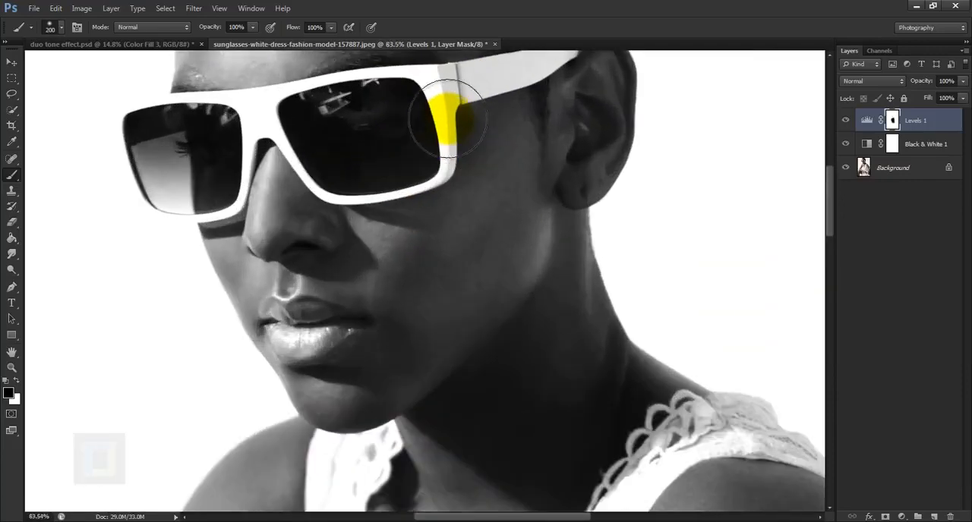
key(bracketleft)
key(bracketleft)
key(bracketleft)
key(bracketleft)
key(bracketleft)
key(bracketleft)
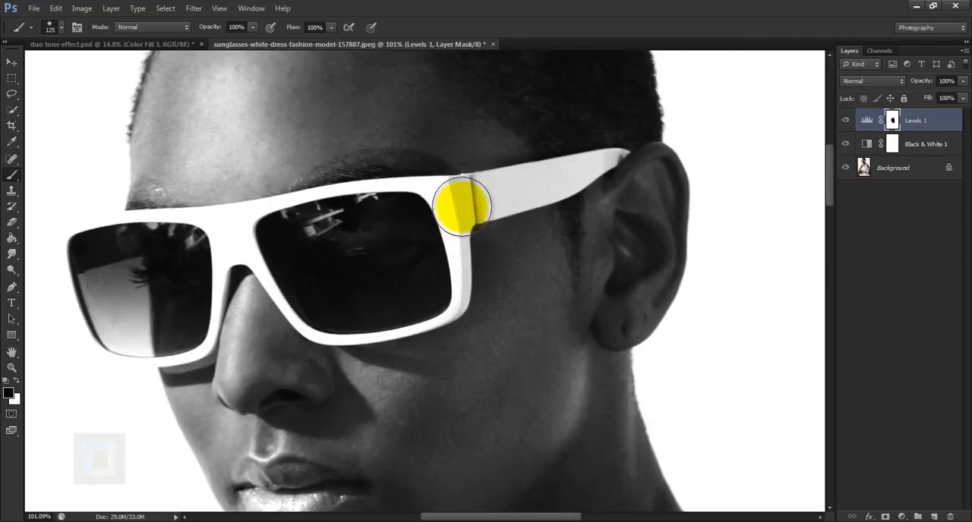
mouse_move(463, 206)
mouse_down()
mouse_move(567, 183)
mouse_move(501, 195)
mouse_move(457, 285)
mouse_move(310, 319)
mouse_move(214, 252)
mouse_move(195, 320)
mouse_move(91, 331)
mouse_move(35, 216)
mouse_move(114, 249)
mouse_move(81, 252)
mouse_move(369, 232)
mouse_up()
scroll(113, 249, down, 2)
key(x)
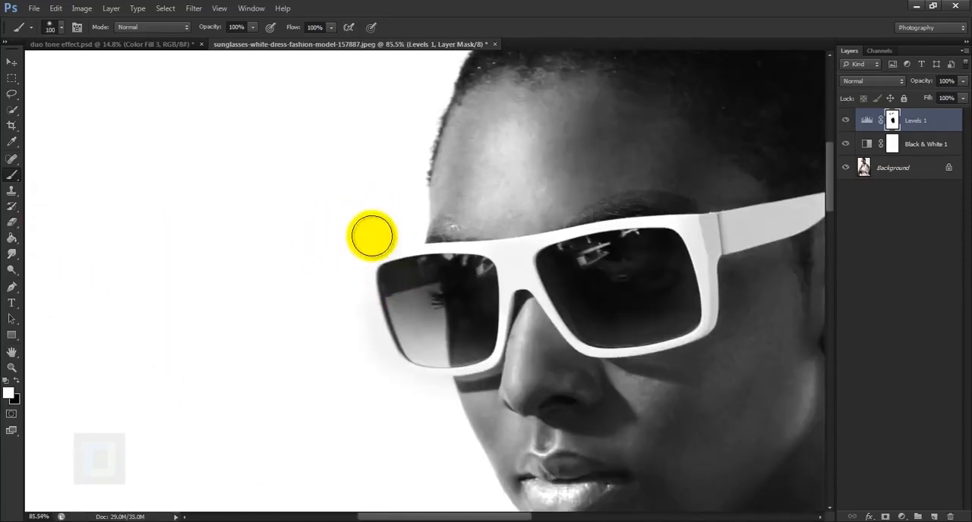
Step: Compare the whole image with the Levels adjustment layer hidden and shown
key(ctrl+0)
click(845, 120)
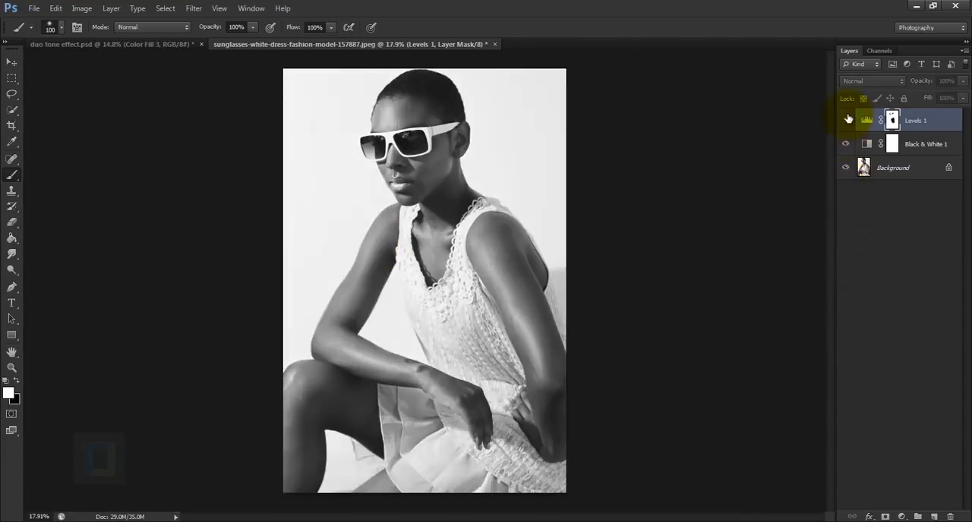
click(845, 120)
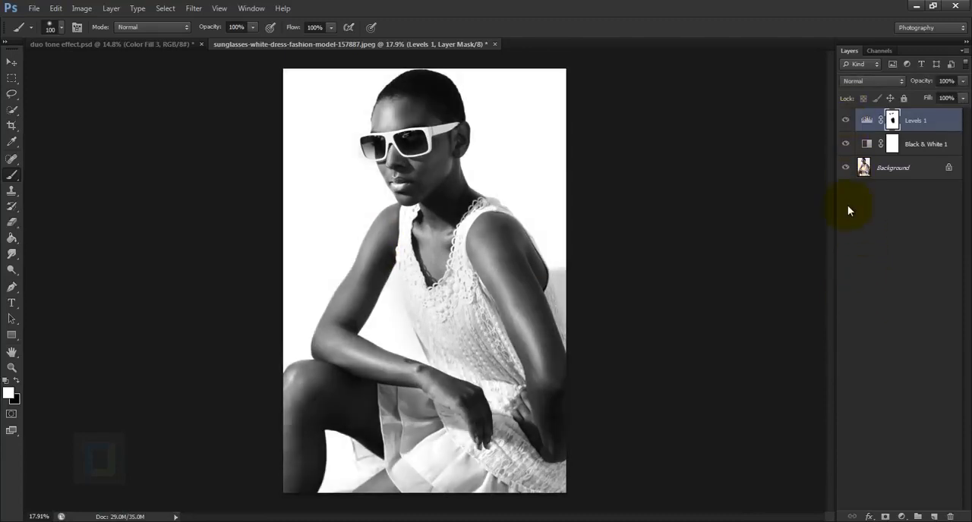
Step: Add a Solid Color fill layer in pure red (ff0000) above the Levels layer and set its blend mode to Multiply
click(901, 516)
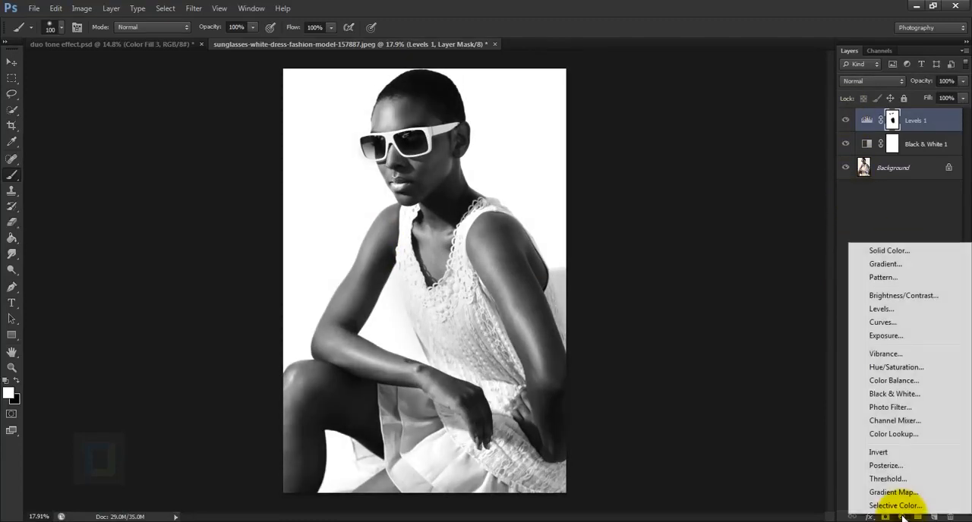
click(896, 252)
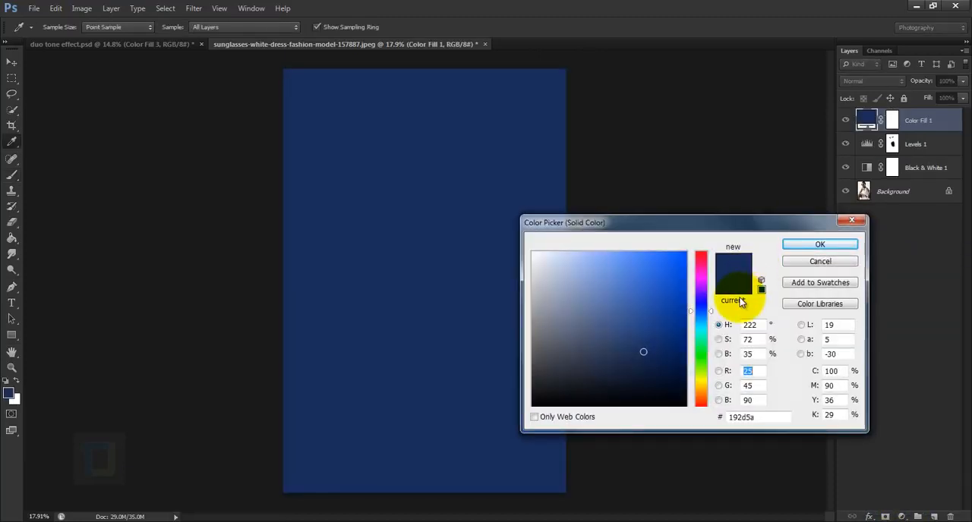
drag(700, 323, 690, 238)
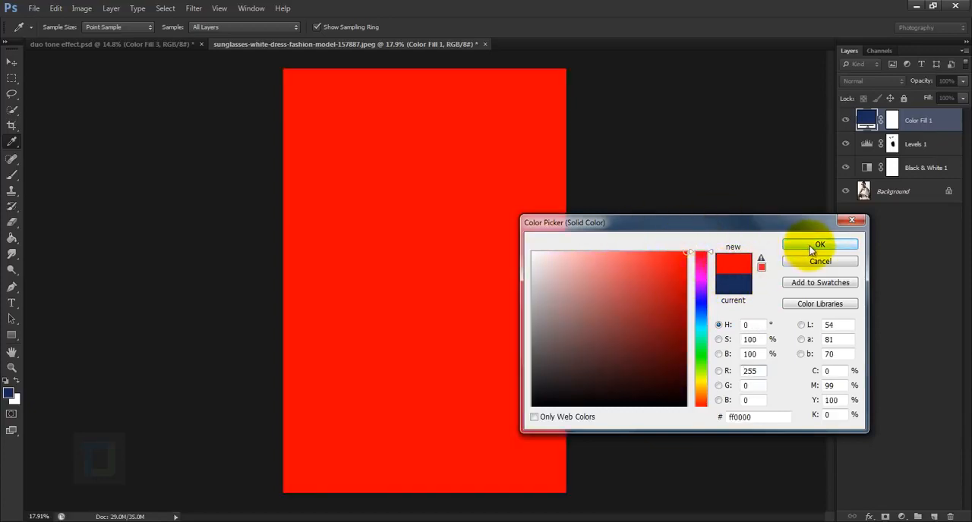
click(811, 251)
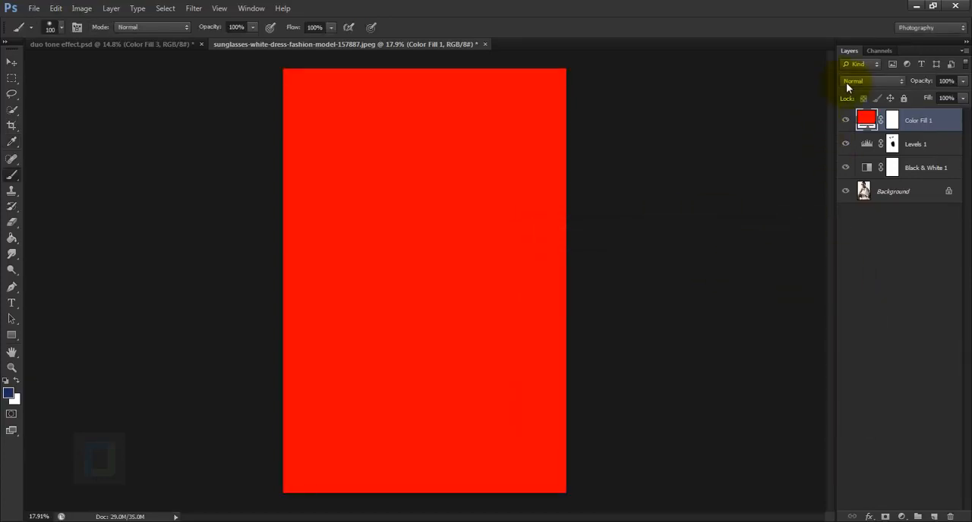
click(848, 82)
click(854, 132)
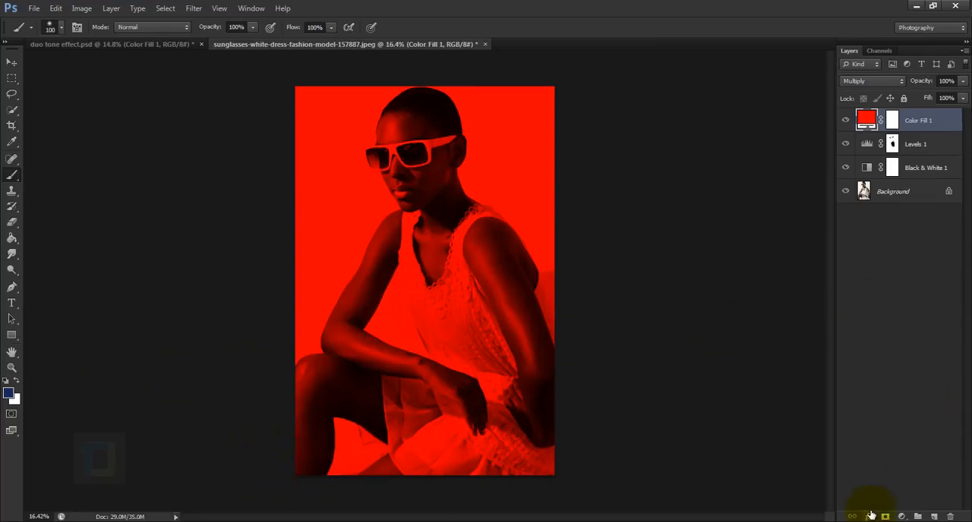
Step: Add a second Solid Color fill layer in navy blue (172c5a) above the red fill
click(901, 517)
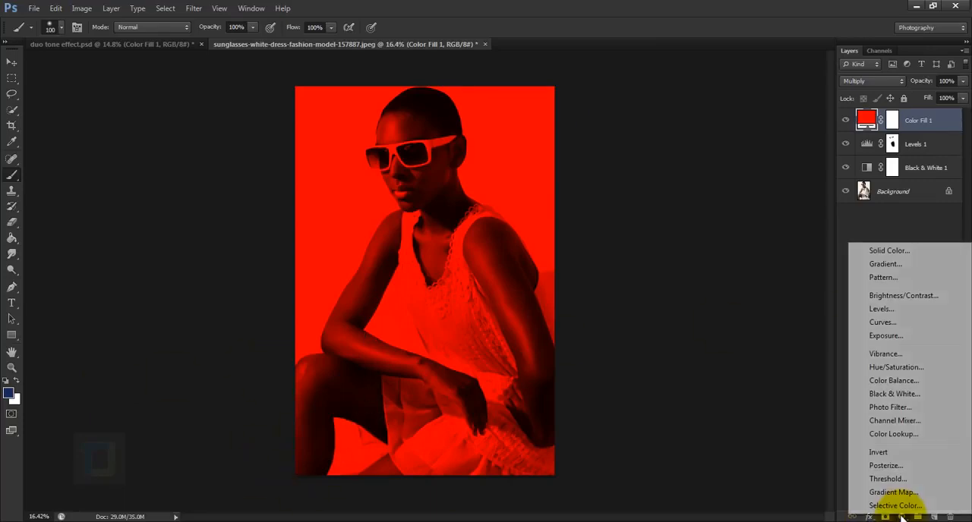
click(878, 253)
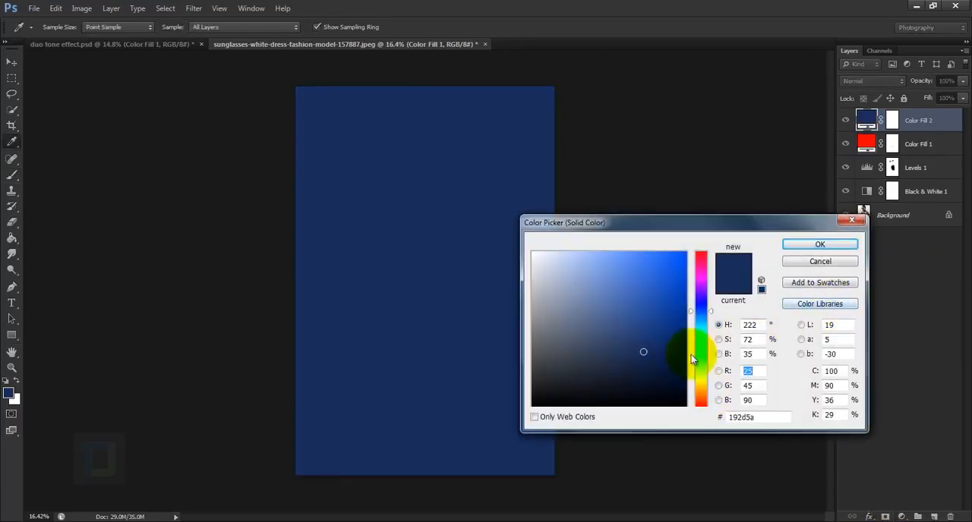
click(738, 417)
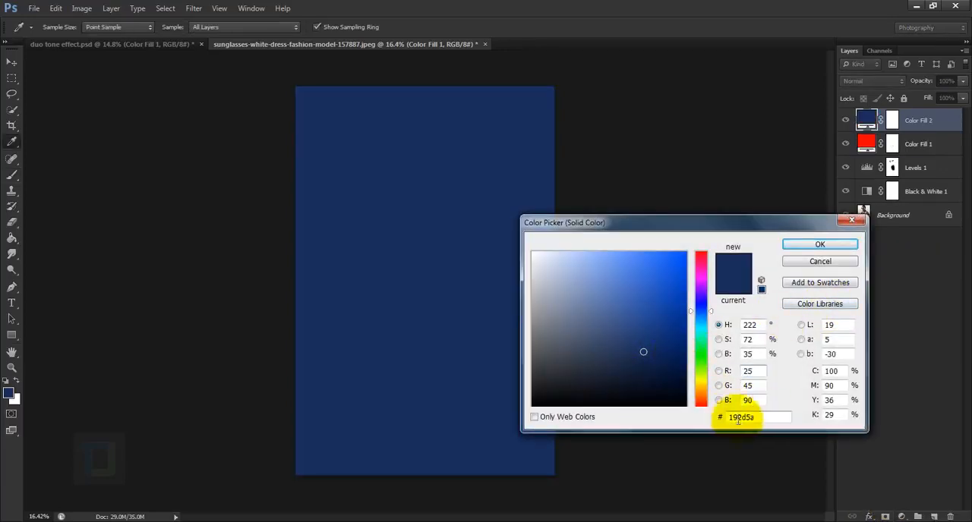
double_click(738, 419)
text(17)
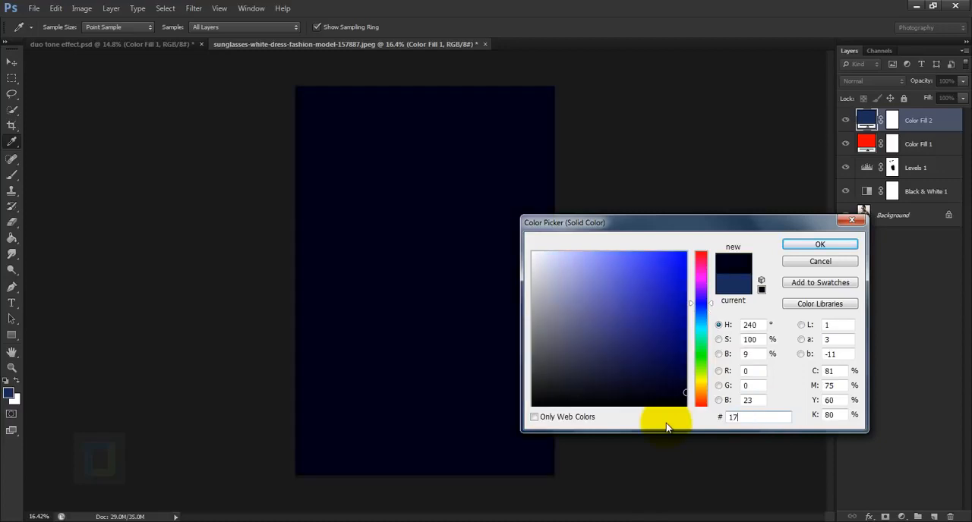
text(2c5a)
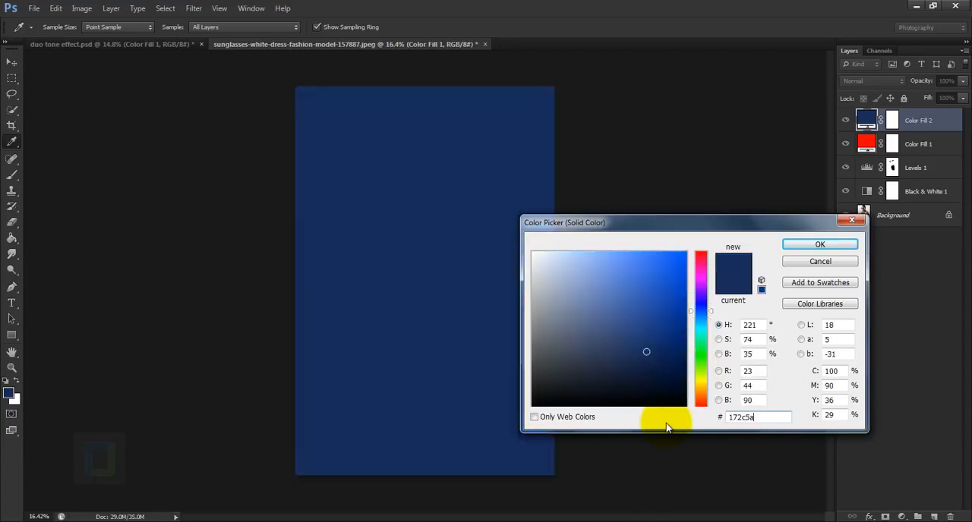
double_click(717, 418)
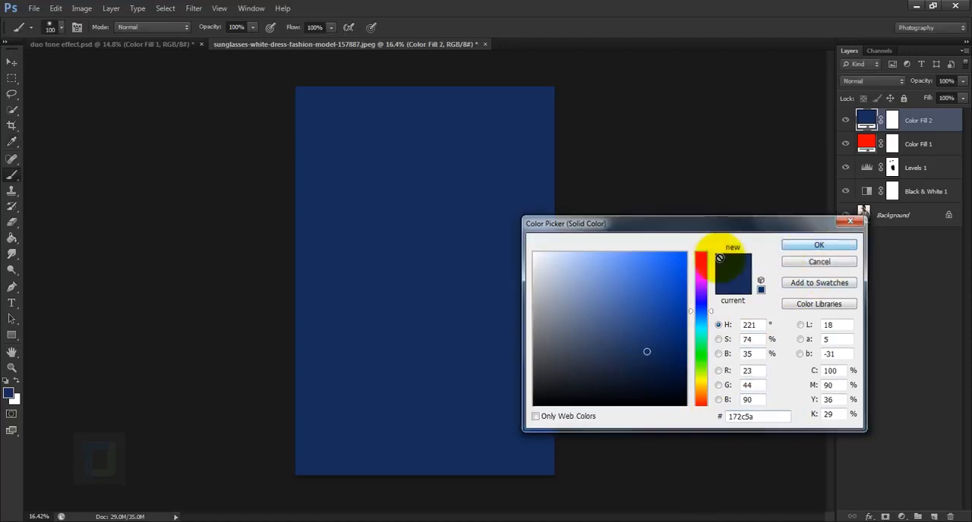
key(Return)
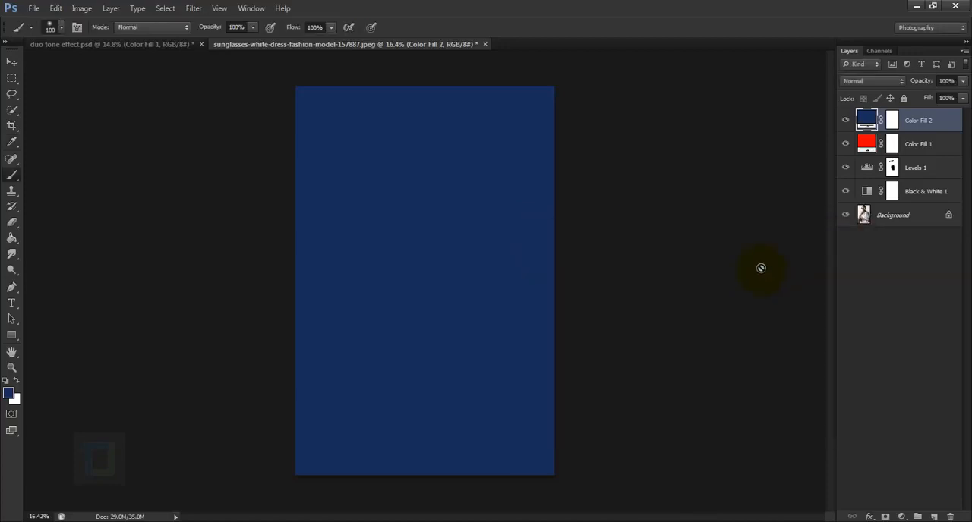
Step: Set the navy fill layer's blend mode to Lighten and its opacity to 81%
click(856, 81)
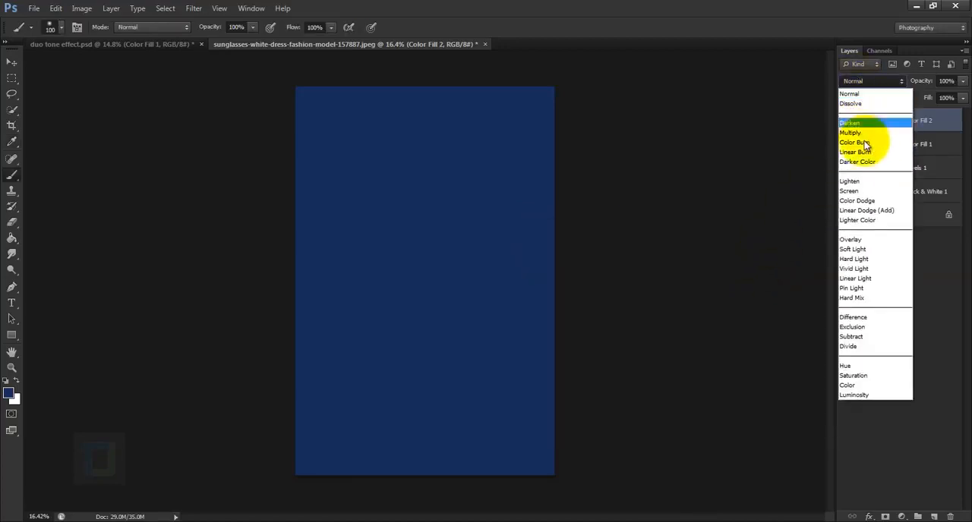
click(852, 181)
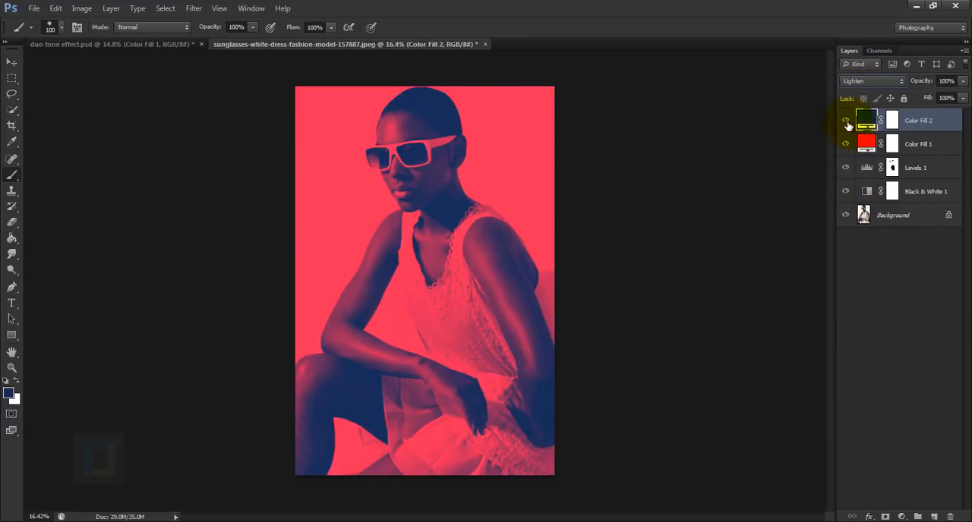
click(846, 122)
click(846, 122)
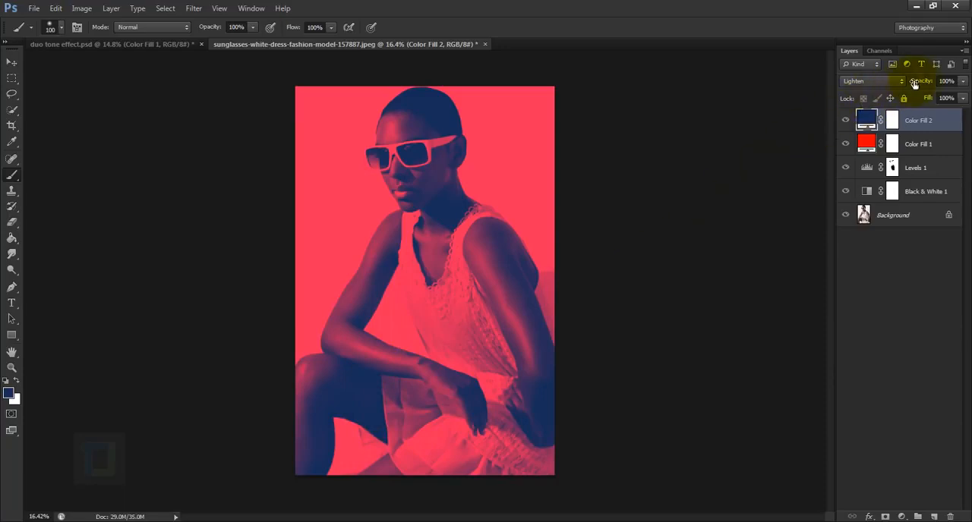
drag(928, 84, 912, 87)
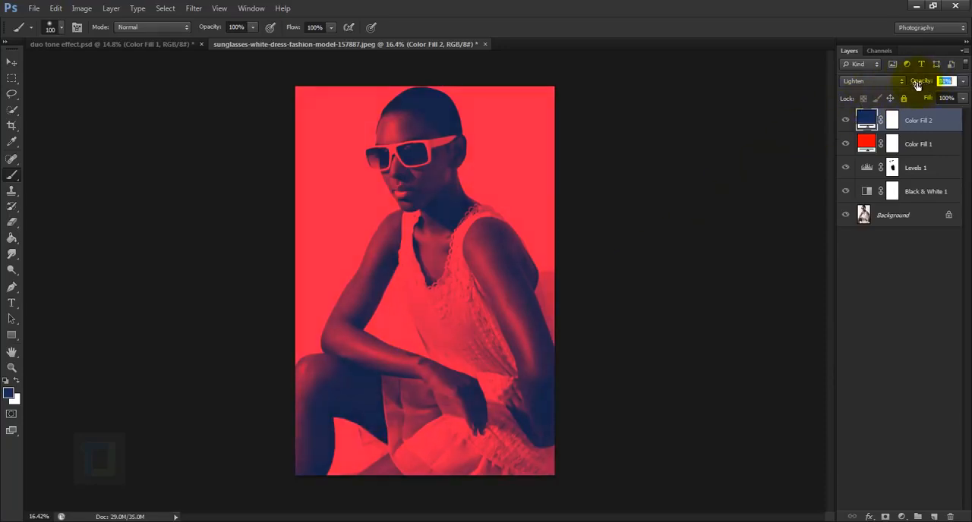
drag(917, 85, 917, 86)
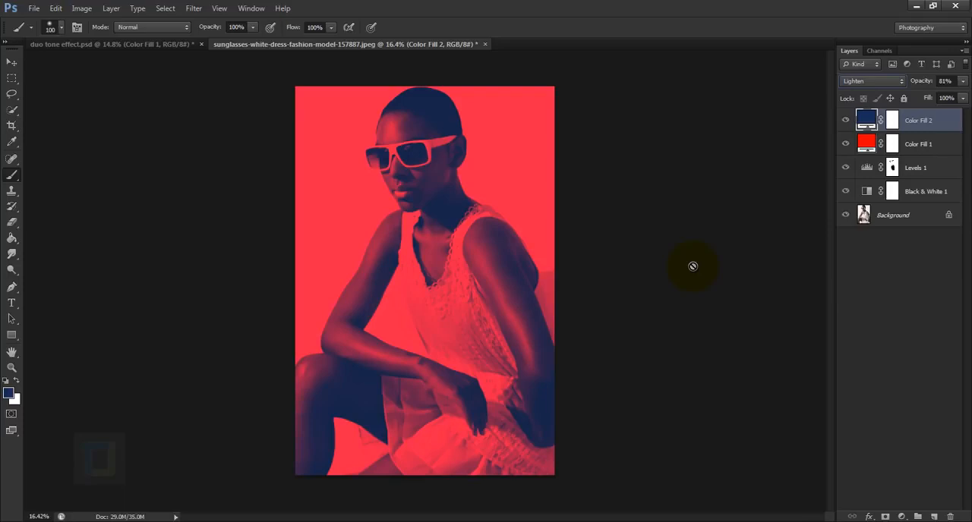
Step: Add a white Bodoni MT text layer reading "classic" in the red background beside the model's arm
click(15, 303)
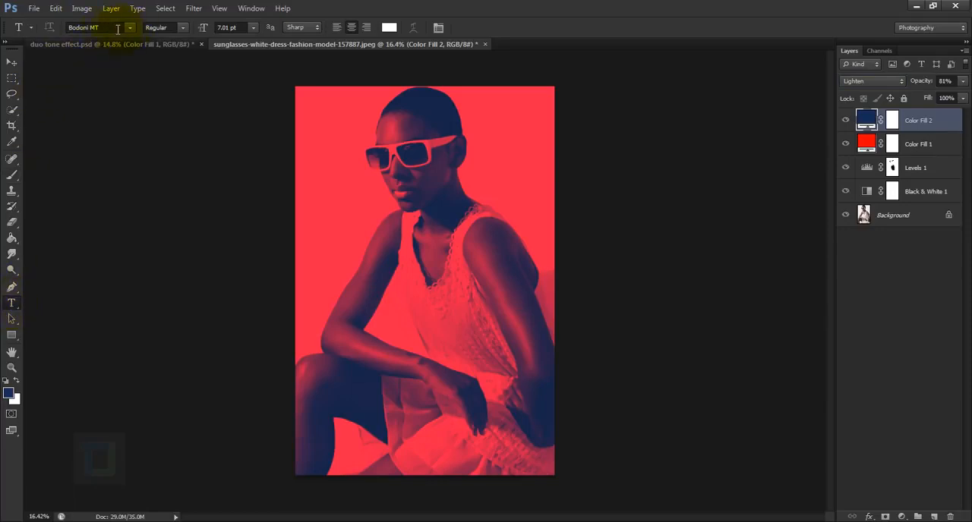
click(317, 259)
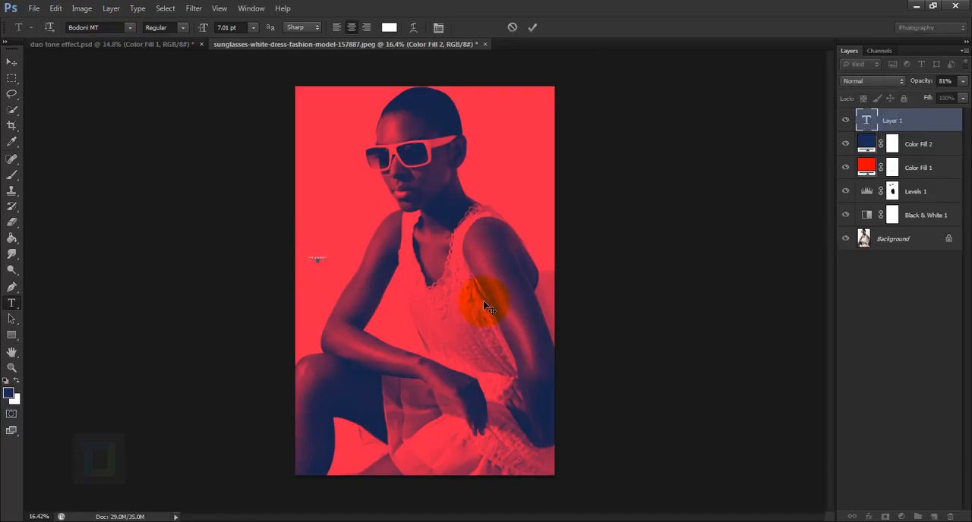
click(532, 28)
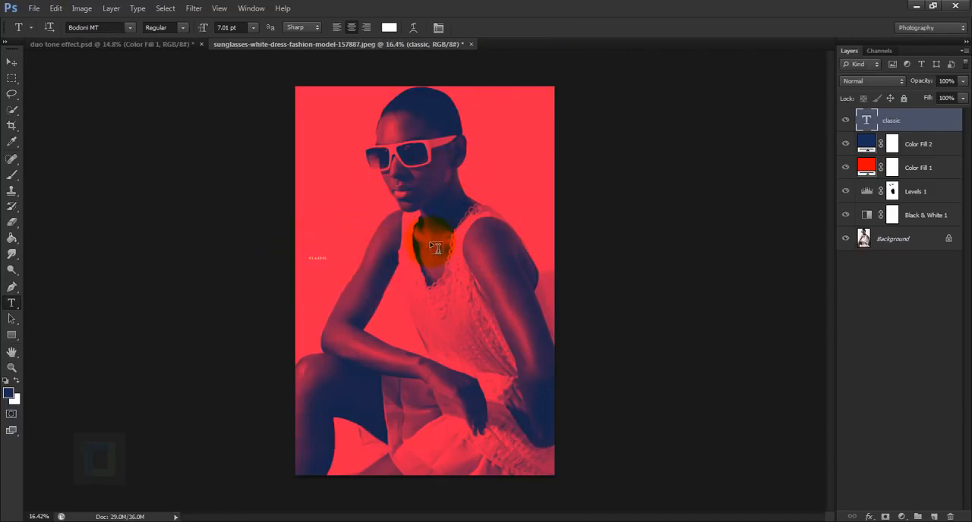
Step: Scale the "classic" text proportionally to about 1320% so it spans most of the image width across the model's chest
key(ctrl+t)
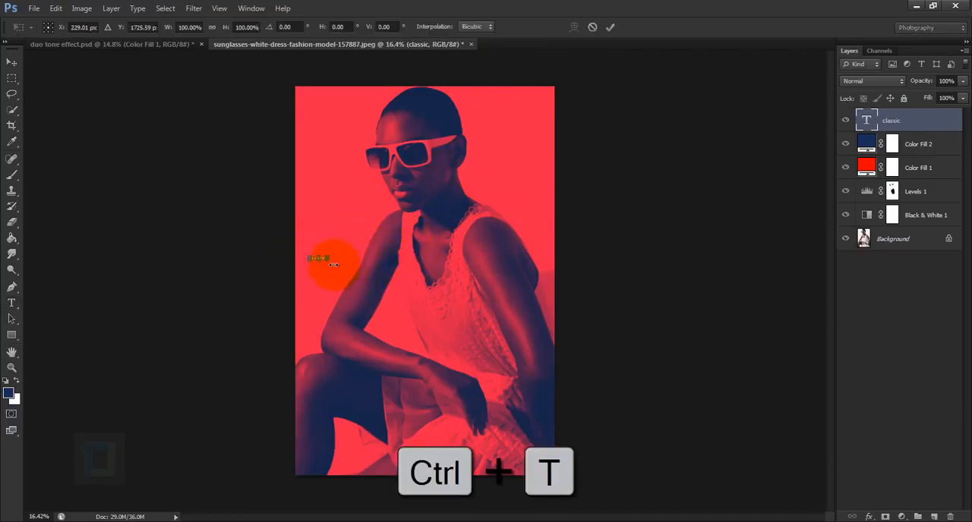
key(shift)
drag(328, 264, 539, 348)
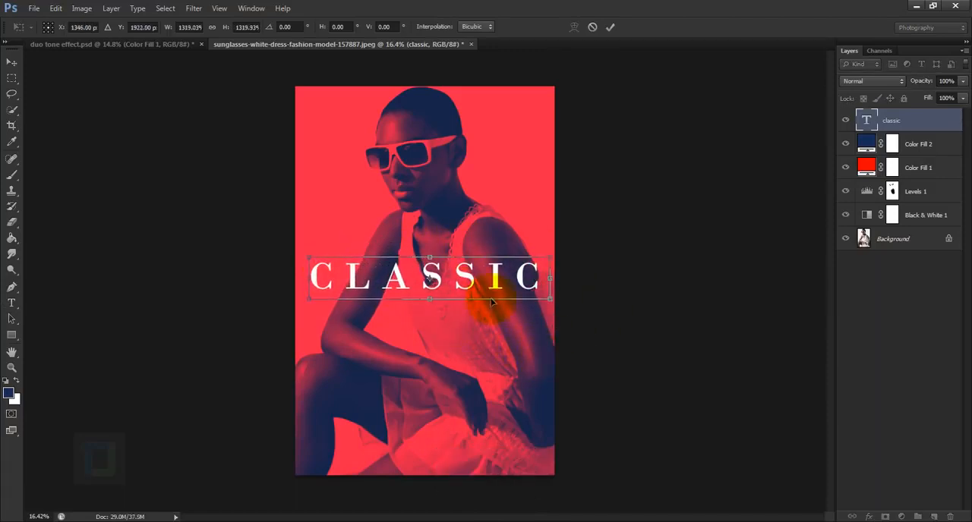
click(614, 27)
key(t)
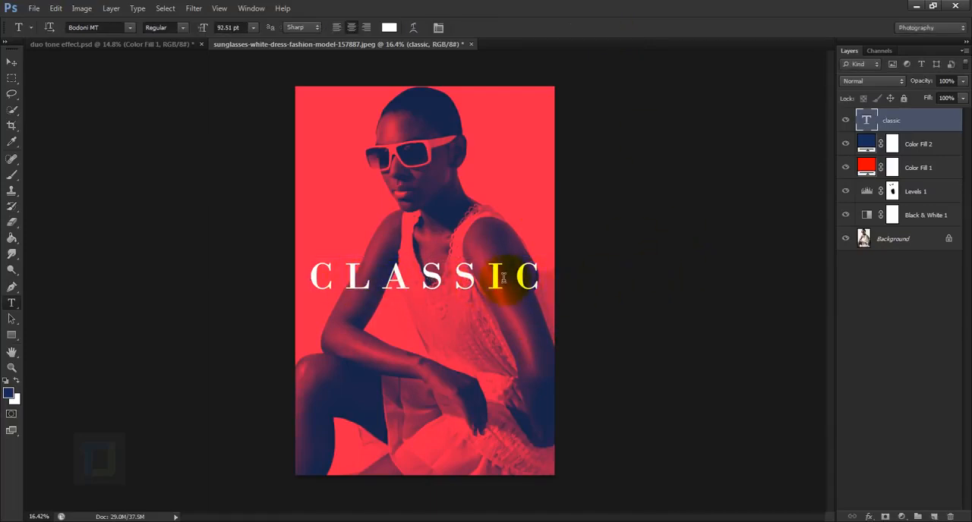
Step: Examine the letter-spacing (tracking) setting in the character options of the "classic" text
double_click(867, 121)
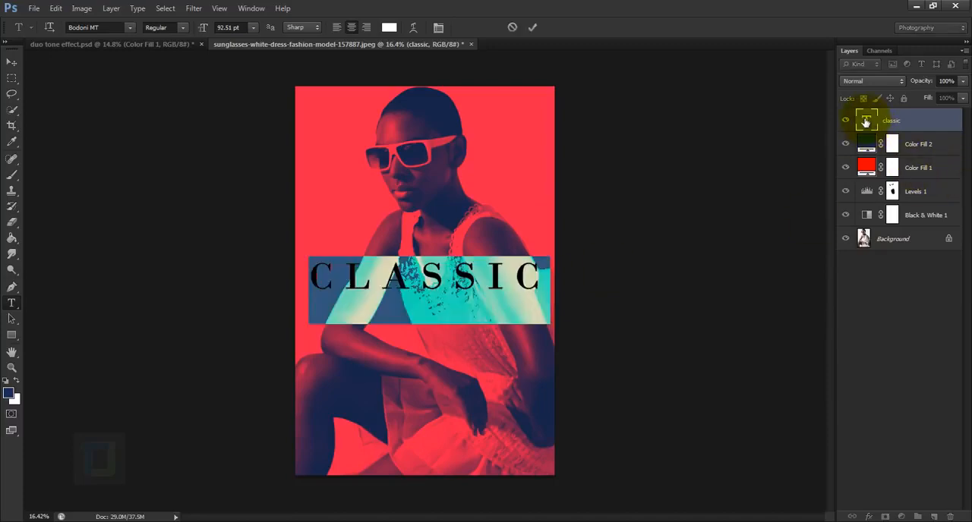
click(438, 29)
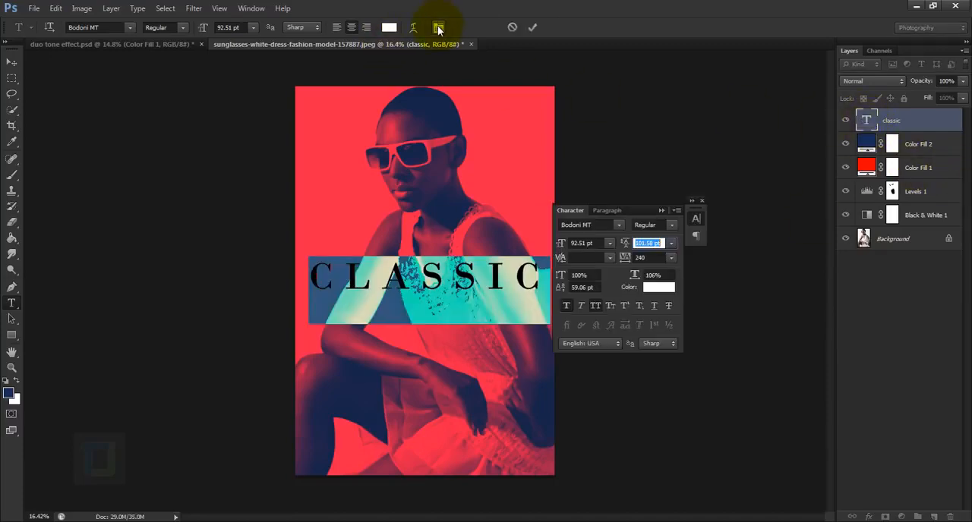
mouse_move(622, 265)
mouse_down()
mouse_move(640, 260)
mouse_move(630, 259)
mouse_up()
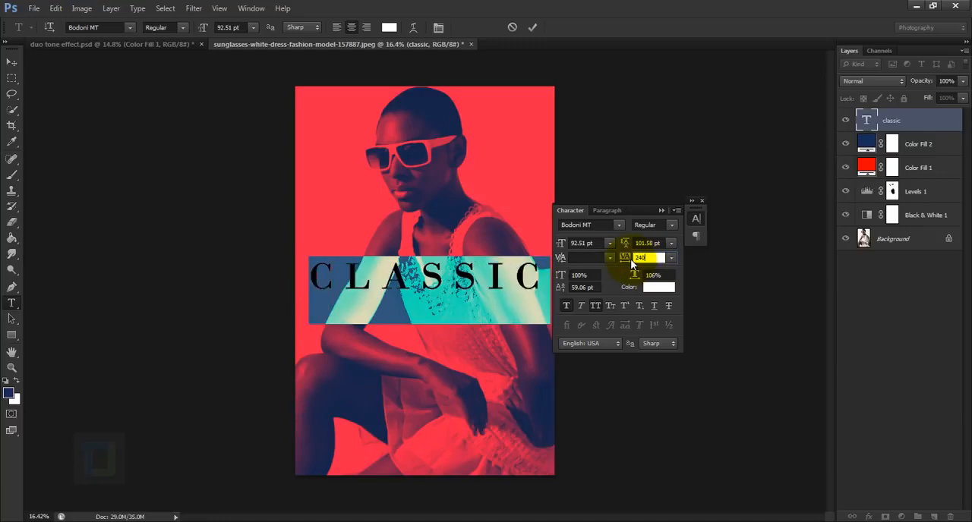
click(703, 202)
click(537, 28)
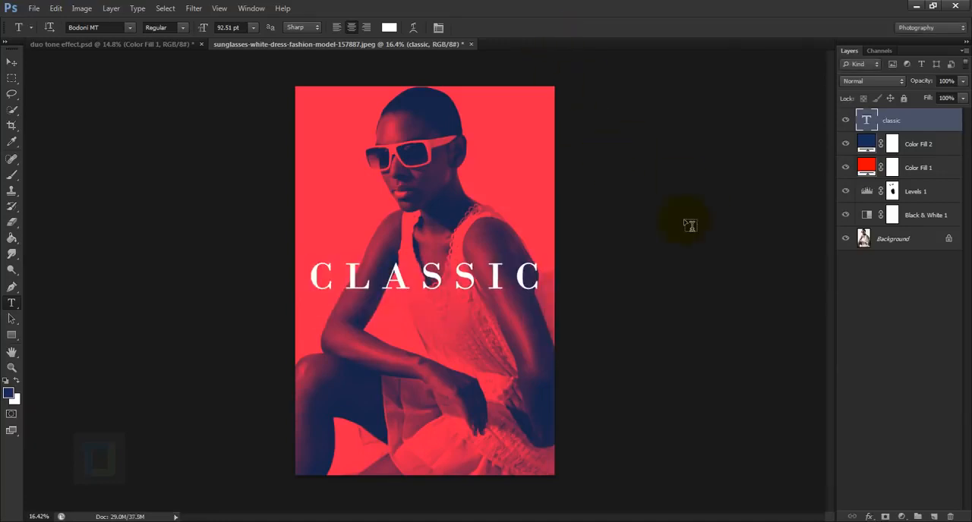
Step: Add a second text layer reading "is within me" below the large word and enlarge it, ending near the word's last letter
click(424, 314)
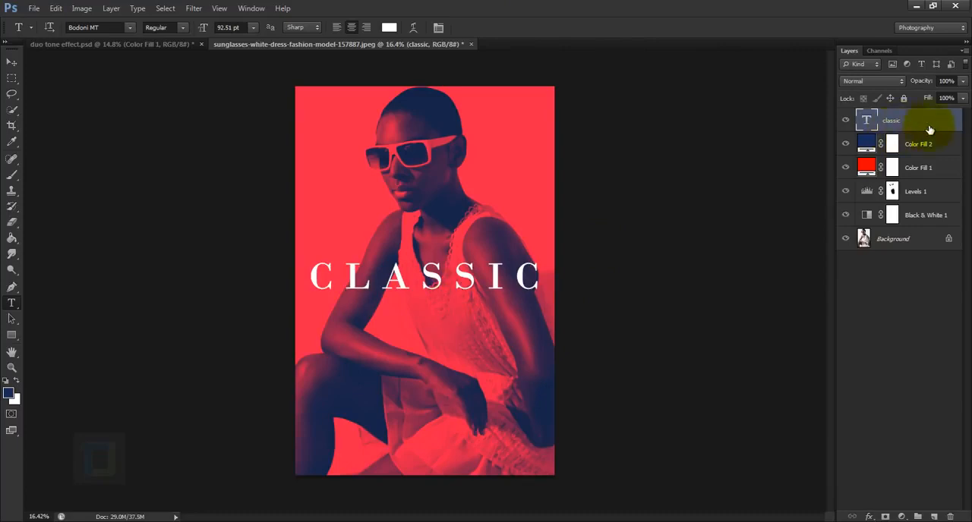
text(me)
click(533, 27)
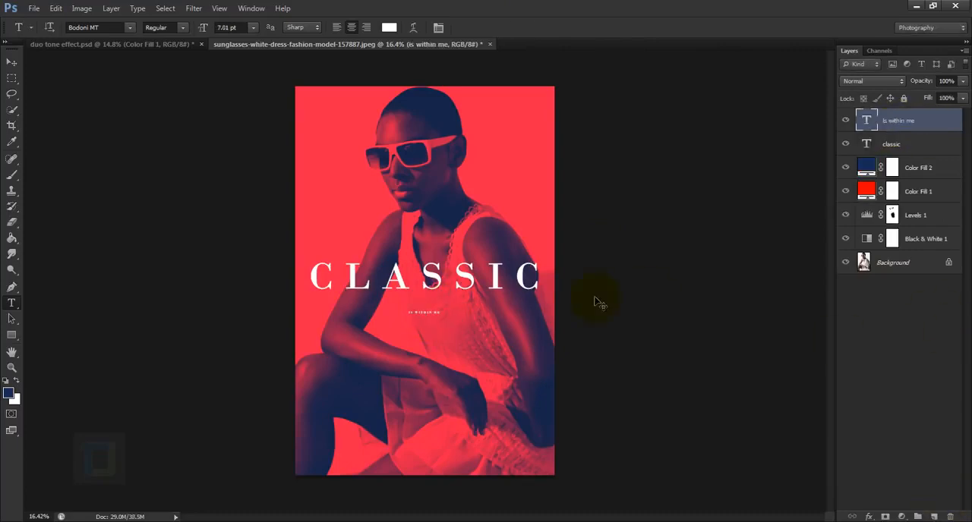
key(ctrl+t)
drag(440, 317, 535, 313)
key(Return)
Step: Change the large headline word from "classic" to "classy"
double_click(867, 145)
drag(487, 276, 554, 272)
text(y)
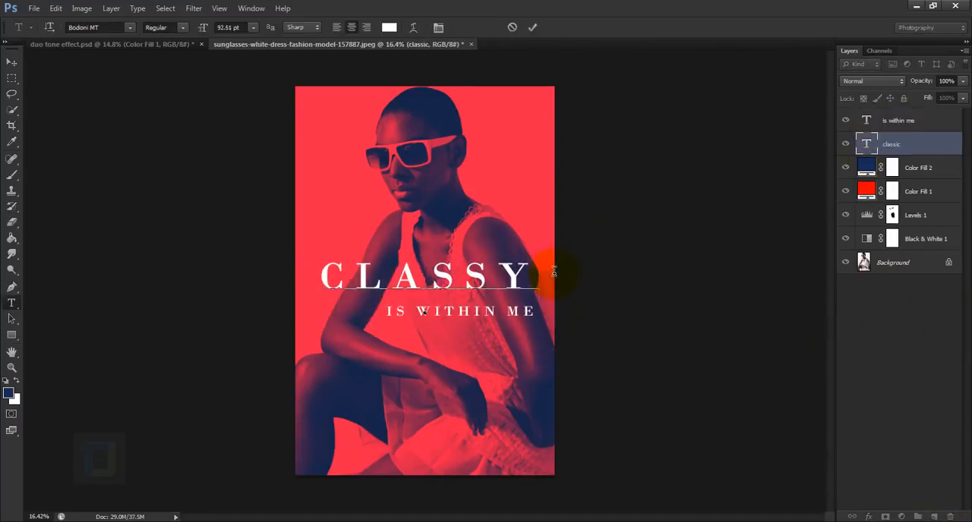
key(ctrl+Return)
Step: Scale the "classy" headline up slightly so it extends to about the end of the line below
key(v)
key(ctrl+t)
drag(328, 258, 307, 251)
click(611, 28)
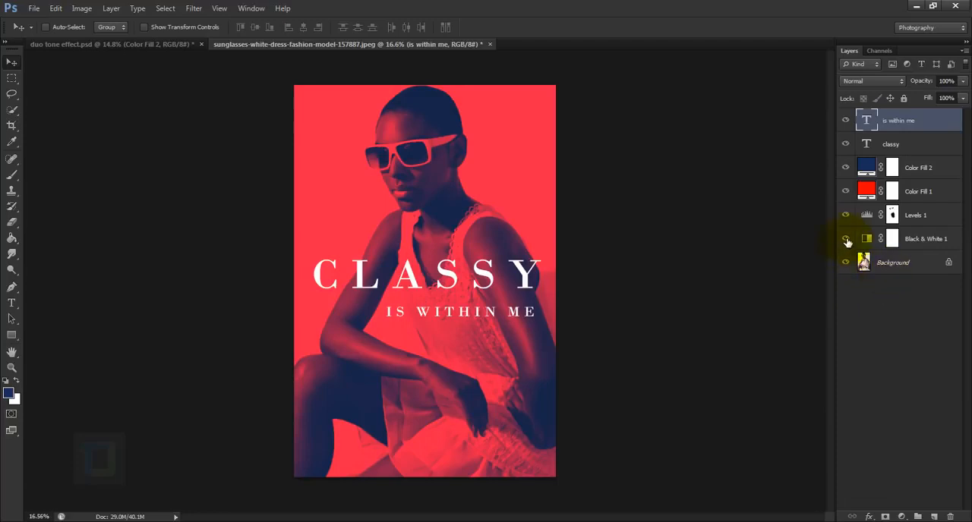
Step: Hide every layer above the Background and start a Pen path on that layer along the model's knee
drag(847, 231, 848, 124)
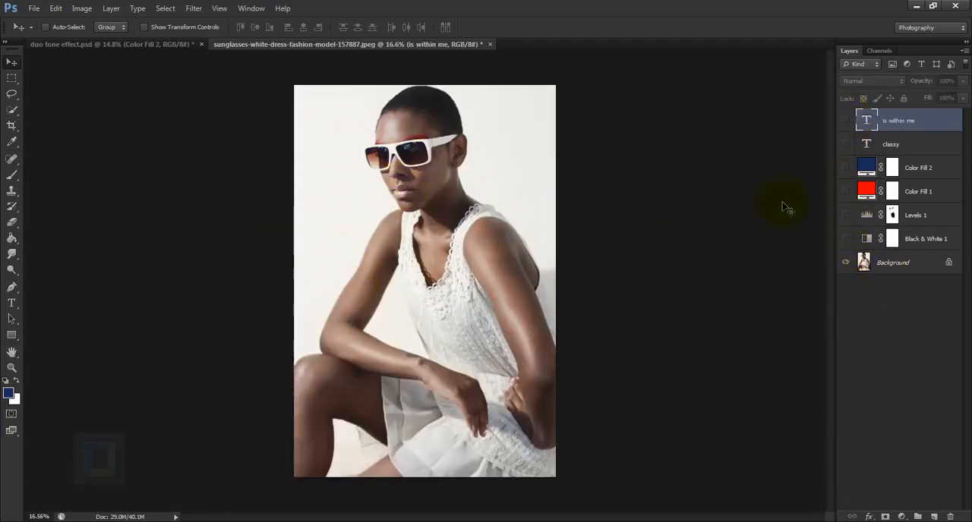
click(937, 263)
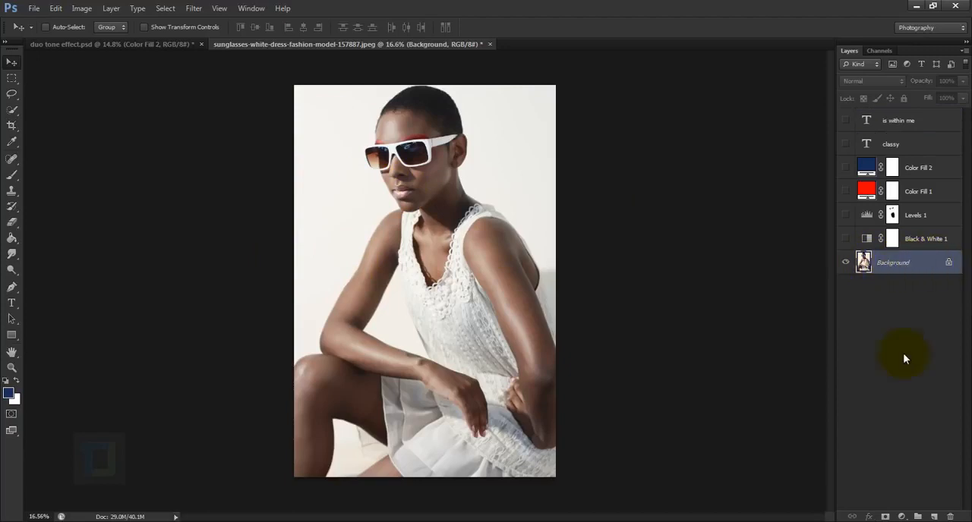
click(12, 287)
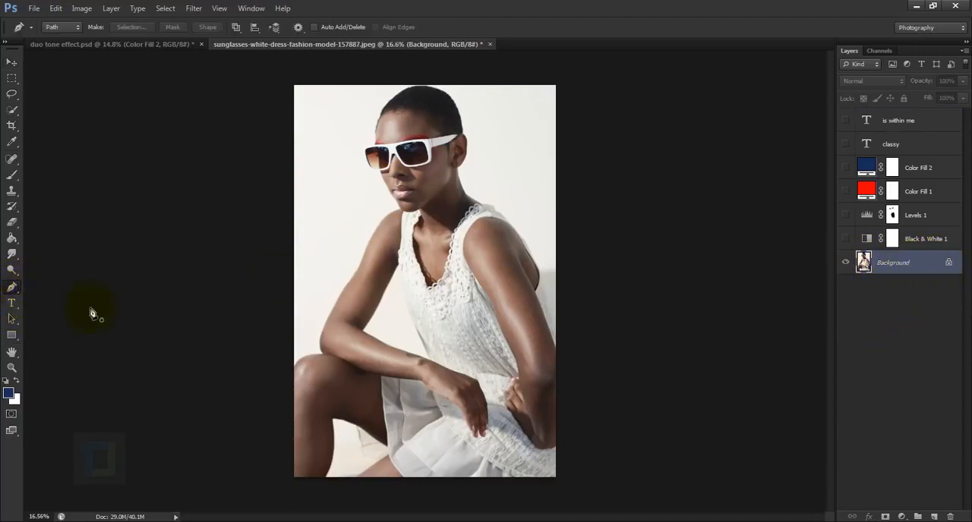
scroll(275, 387, up, 9)
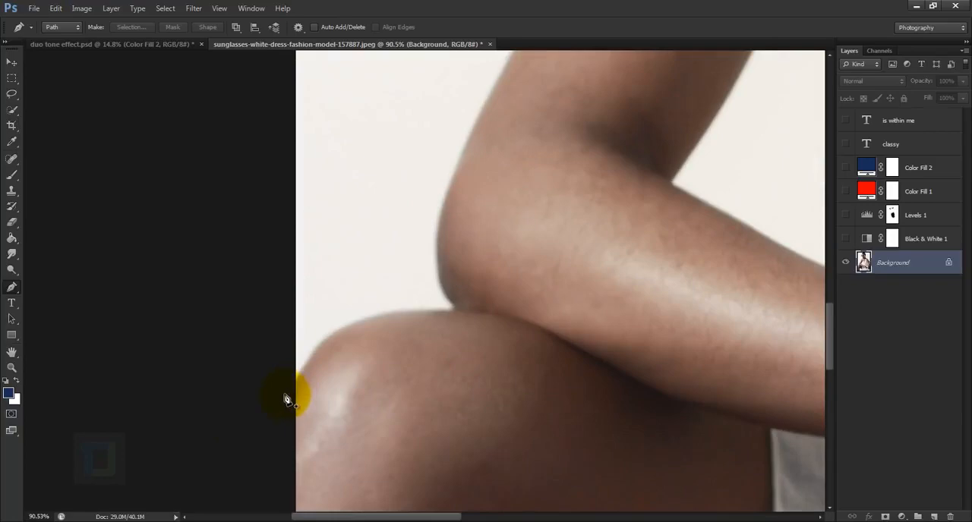
click(285, 395)
drag(321, 339, 334, 327)
drag(425, 308, 455, 307)
Step: Continue the Pen path up the outer edge of the model's arm, shoulder and neck to her chin
scroll(454, 307, up, 3)
drag(413, 213, 423, 126)
drag(455, 175, 486, 479)
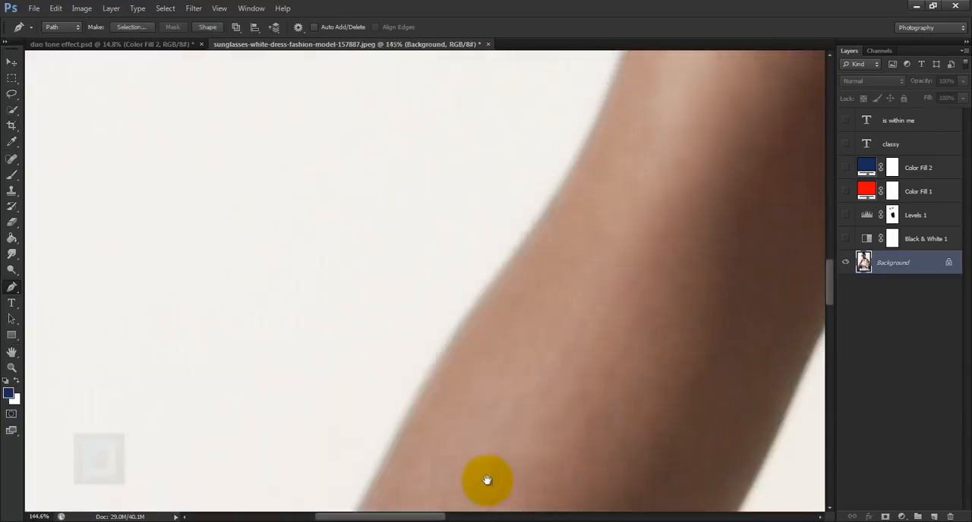
drag(580, 161, 593, 123)
drag(592, 123, 316, 437)
click(592, 147)
scroll(592, 147, up, 3)
click(397, 78)
drag(397, 79, 457, 479)
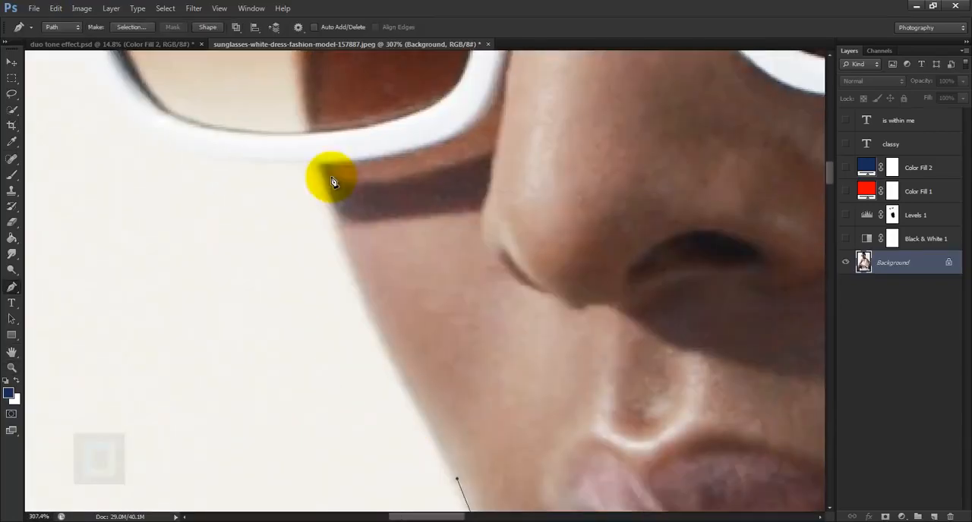
Step: Trace the Pen path along the cheek, around the front of the sunglasses and up the forehead to the hairline
click(329, 181)
scroll(319, 175, up, 3)
click(390, 465)
drag(304, 190, 330, 335)
drag(238, 206, 273, 206)
scroll(273, 206, down, 4)
click(436, 466)
scroll(448, 334, down, 6)
drag(473, 203, 527, 151)
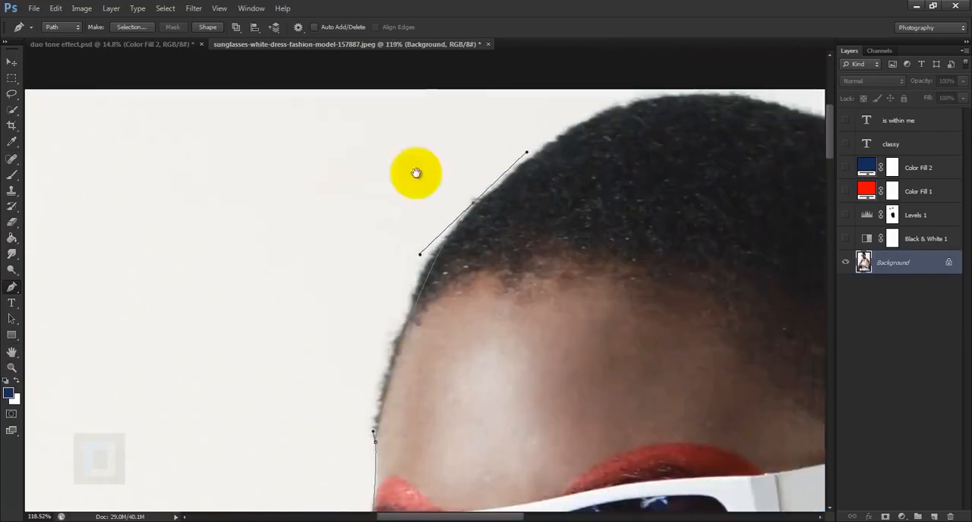
Step: Continue the Pen path over the head, down behind the ear and neck, and along the far shoulder
drag(417, 174, 204, 220)
drag(601, 159, 797, 225)
alt+click(601, 160)
mouse_move(748, 323)
mouse_down()
mouse_move(791, 467)
mouse_move(661, 274)
mouse_up()
drag(656, 275, 659, 404)
alt+click(656, 274)
drag(692, 182, 678, 229)
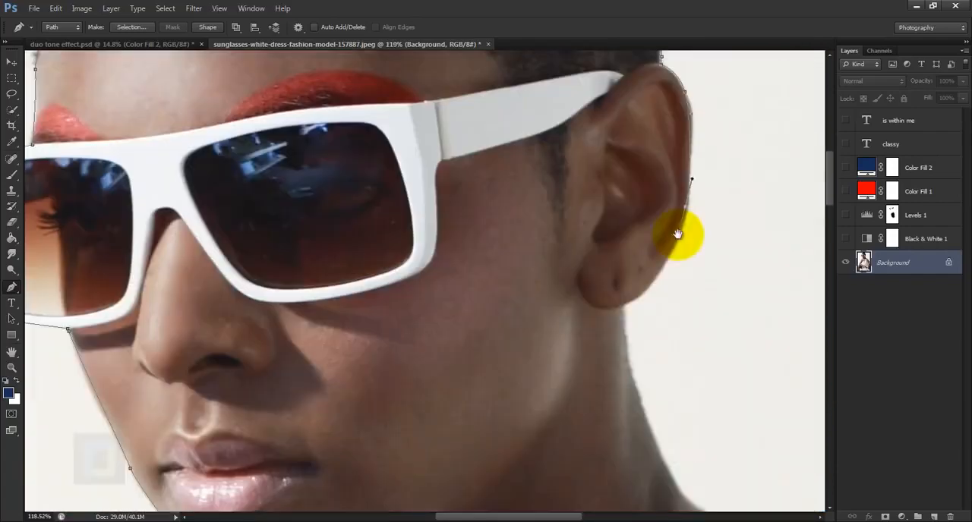
drag(631, 283, 608, 301)
mouse_move(646, 378)
mouse_down()
mouse_move(599, 271)
mouse_move(526, 284)
mouse_up()
click(599, 275)
drag(527, 284, 557, 300)
click(647, 370)
mouse_move(688, 303)
mouse_down()
mouse_move(592, 264)
mouse_move(527, 122)
mouse_up()
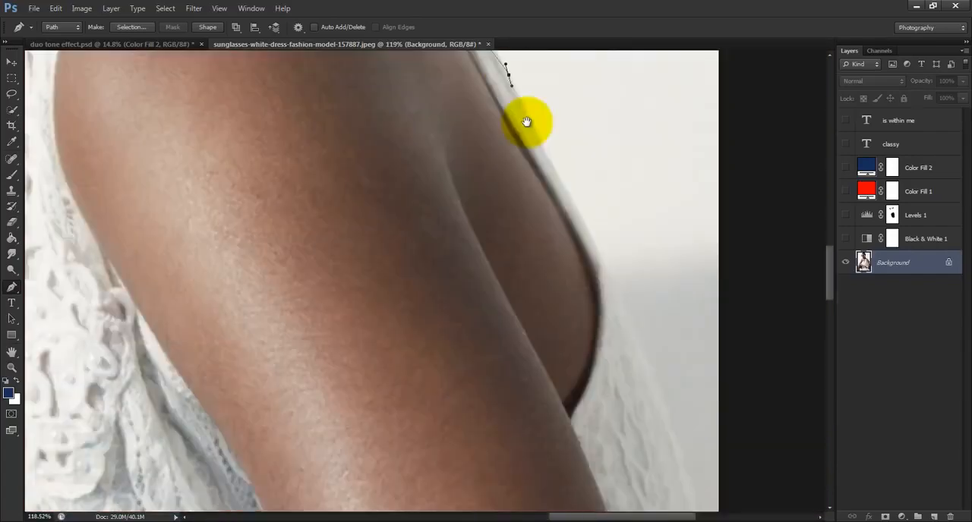
Step: Run the Pen path outside the canvas edge and around the gap between the legs, and close it around the knee
scroll(527, 122, down, 6)
drag(653, 288, 661, 117)
scroll(661, 117, up, 9)
drag(245, 438, 280, 421)
drag(544, 473, 558, 464)
click(615, 356)
mouse_move(448, 239)
mouse_down()
mouse_move(430, 228)
mouse_move(679, 357)
mouse_up()
drag(553, 284, 456, 270)
drag(388, 240, 334, 245)
alt+click(388, 240)
drag(399, 425, 422, 140)
drag(398, 295, 366, 407)
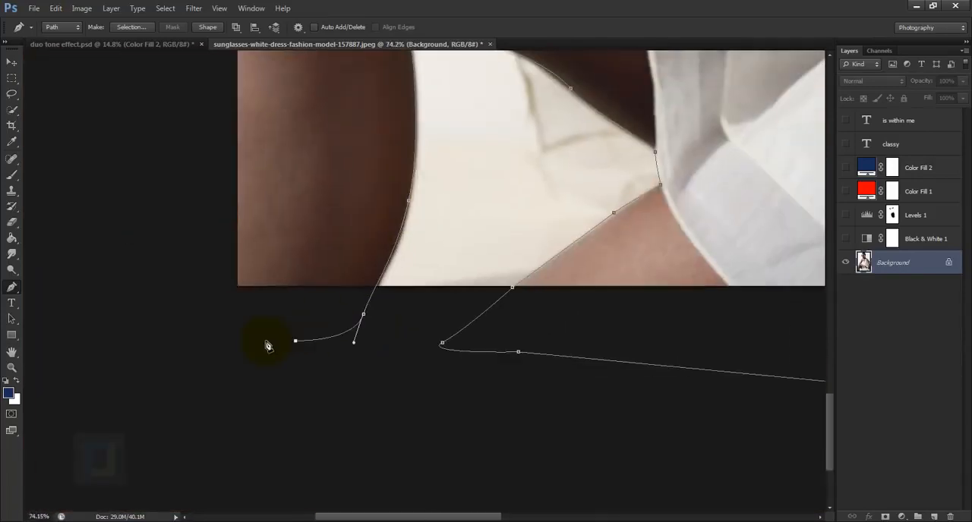
drag(228, 190, 217, 338)
Step: Trace the background gap between the model's bent arm and her dress as a second closed Pen path
drag(441, 302, 449, 284)
drag(549, 218, 560, 277)
scroll(562, 304, up, 6)
click(627, 378)
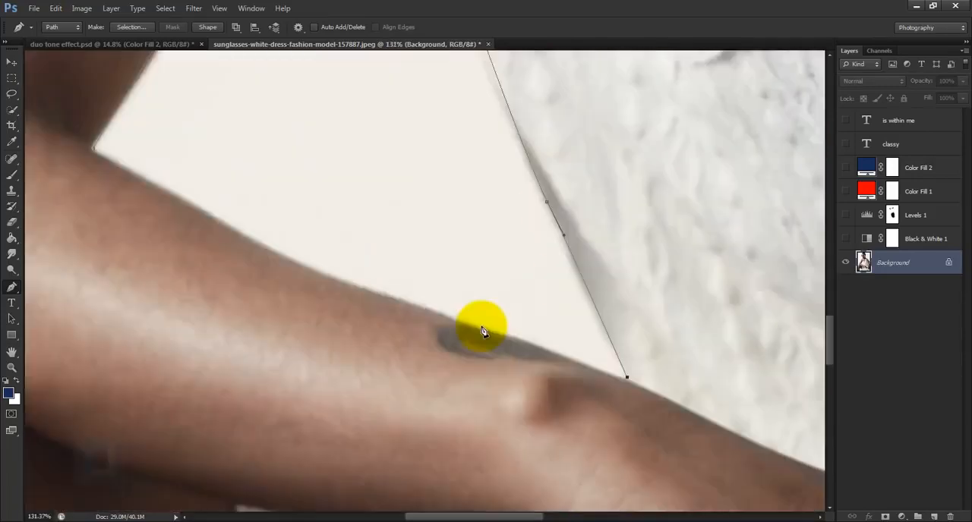
scroll(482, 332, down, 20)
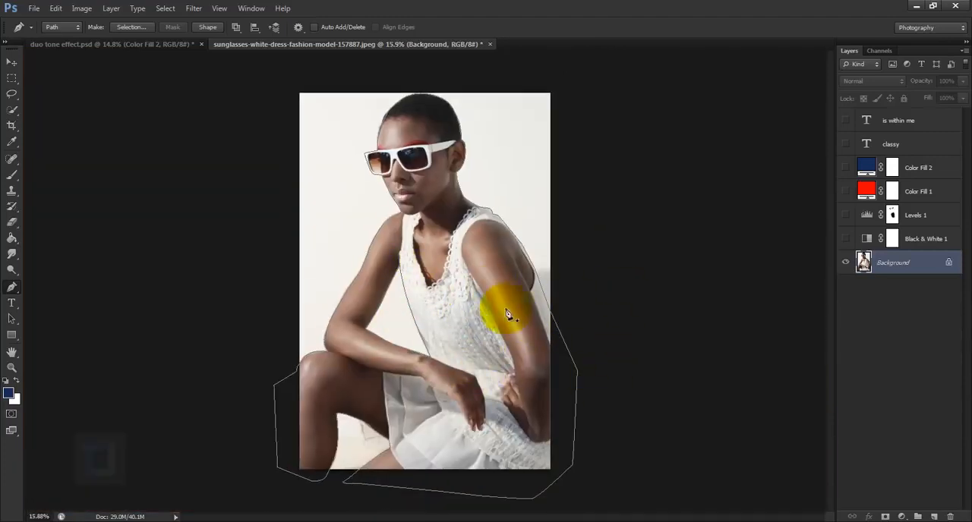
Step: Convert the Pen paths to a selection and add it as a layer mask that hides the photo's background
key(ctrl+Return)
key(ctrl+Return)
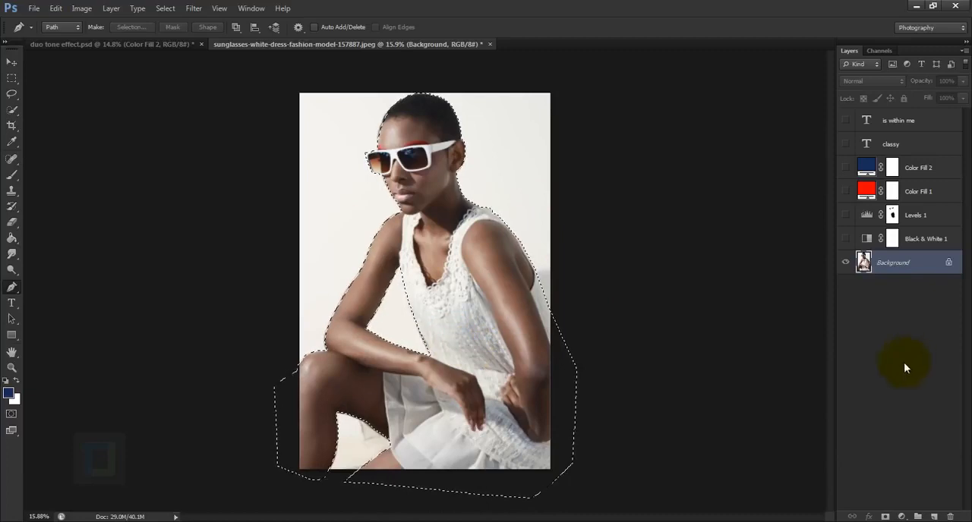
click(884, 517)
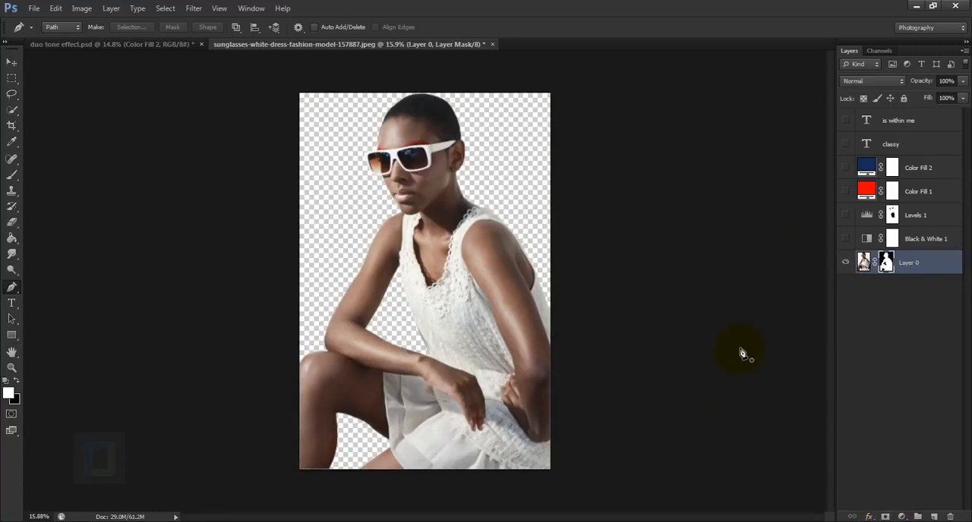
Step: Add a Solid Color fill layer in cyan (33cccc) and move it beneath the masked model layer
click(902, 517)
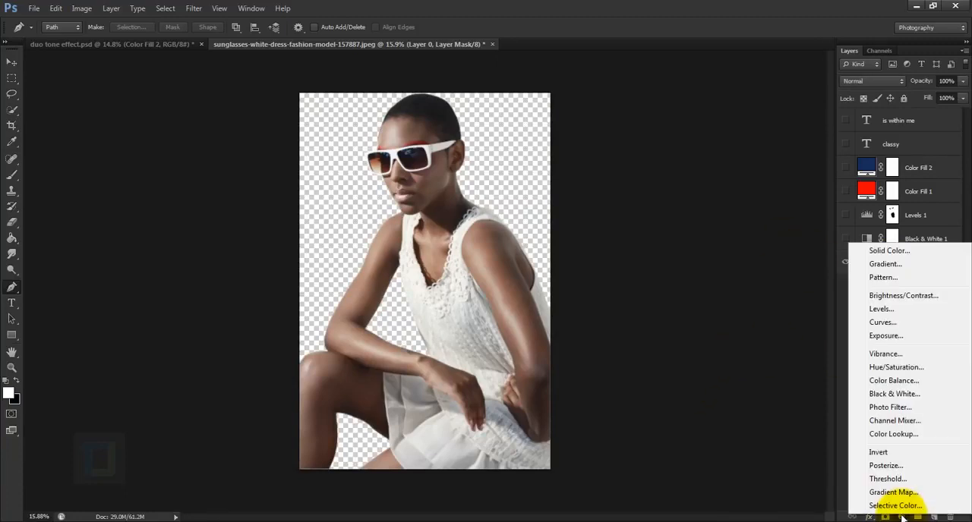
click(873, 251)
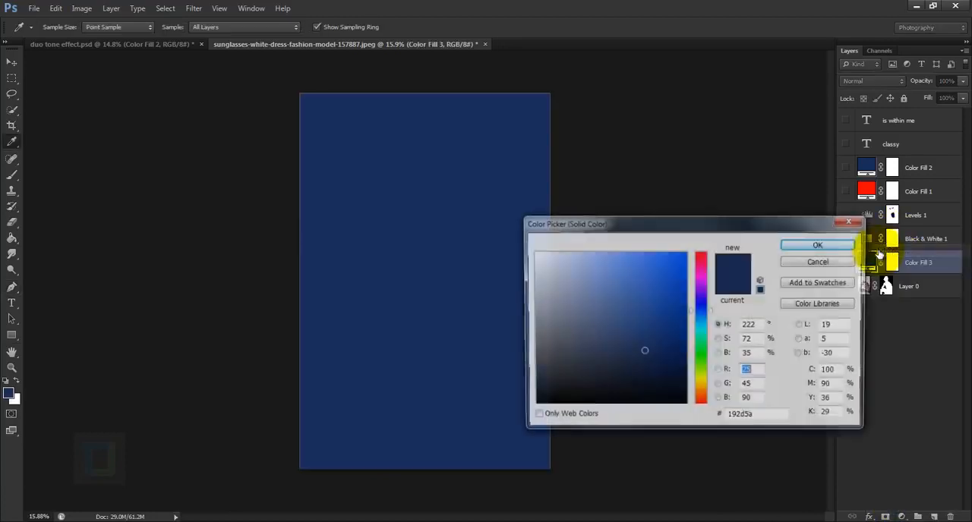
double_click(749, 418)
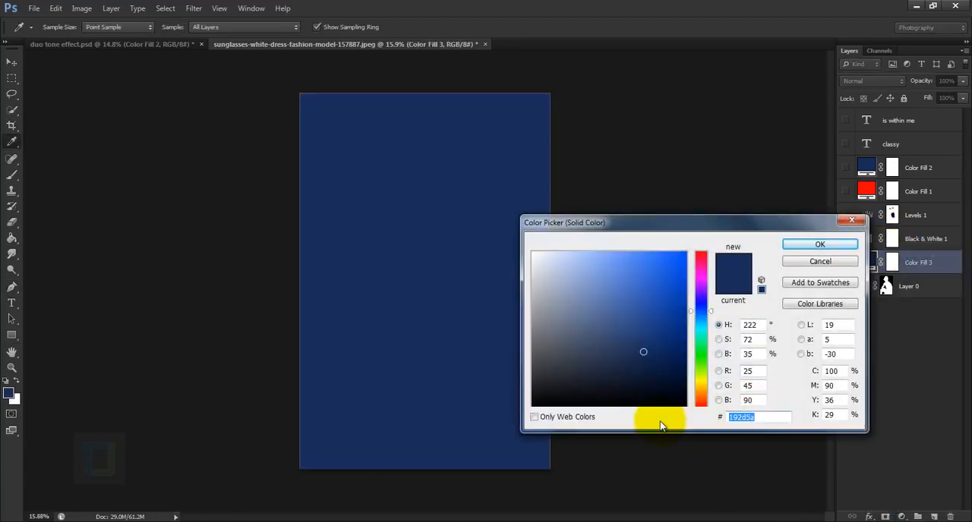
text(33)
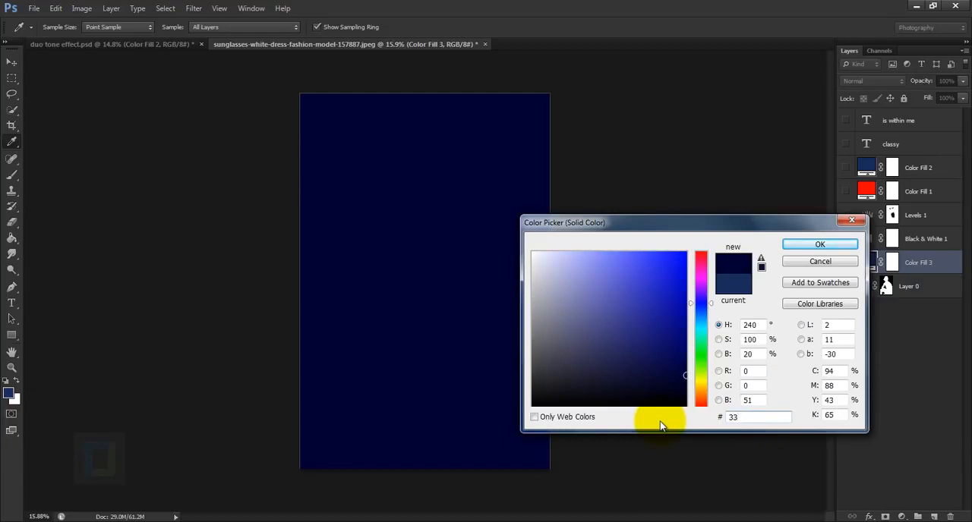
text(cccc)
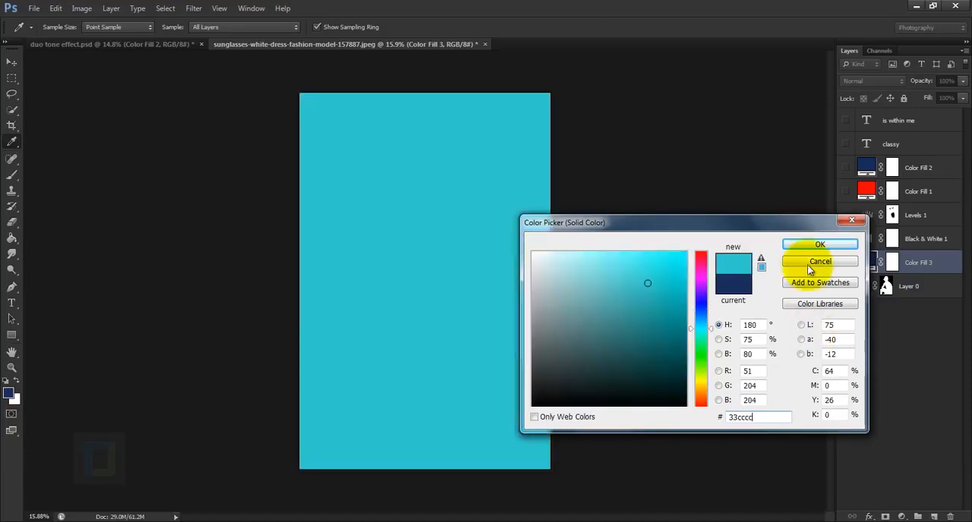
click(797, 244)
key(p)
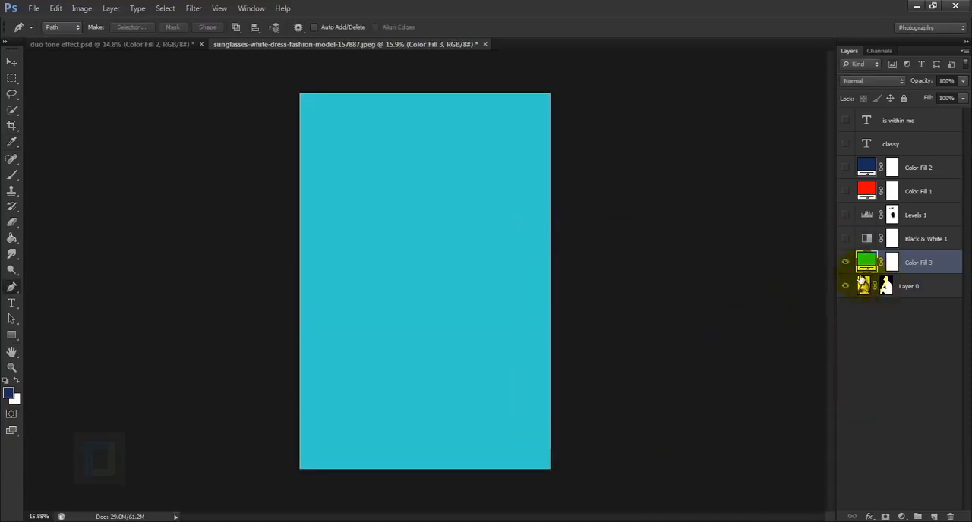
drag(922, 264, 917, 319)
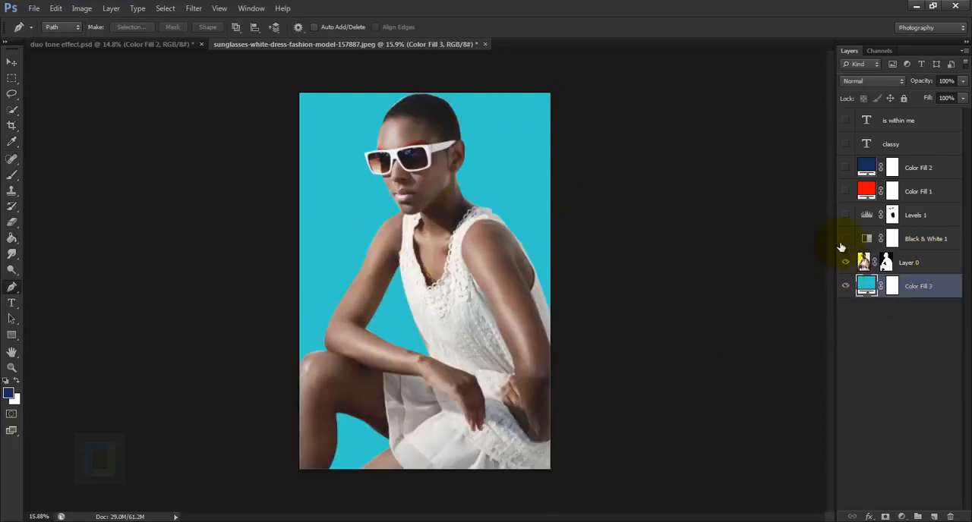
Step: Show all the hidden text, fill and adjustment layers, and clip Black & White 1 and Levels 1 to the masked model layer
drag(843, 147, 821, 139)
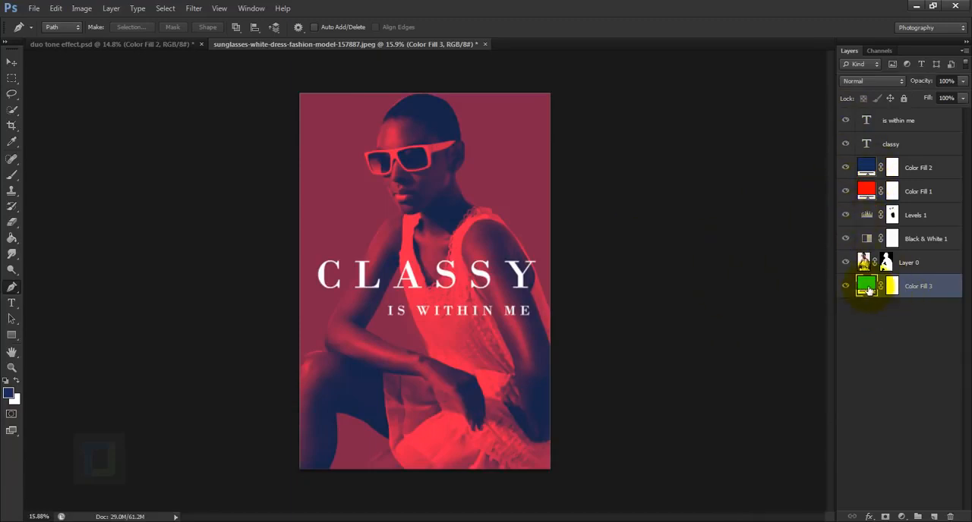
click(936, 240)
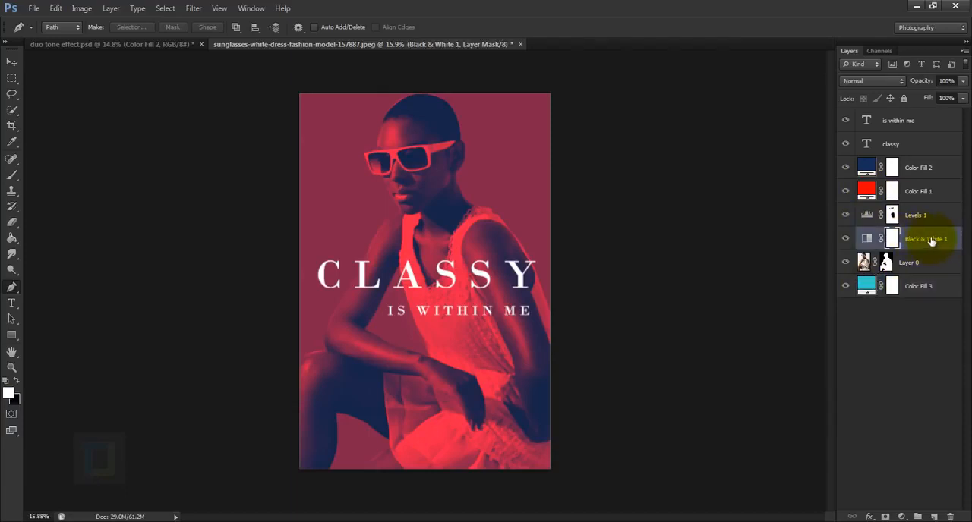
right_click(931, 240)
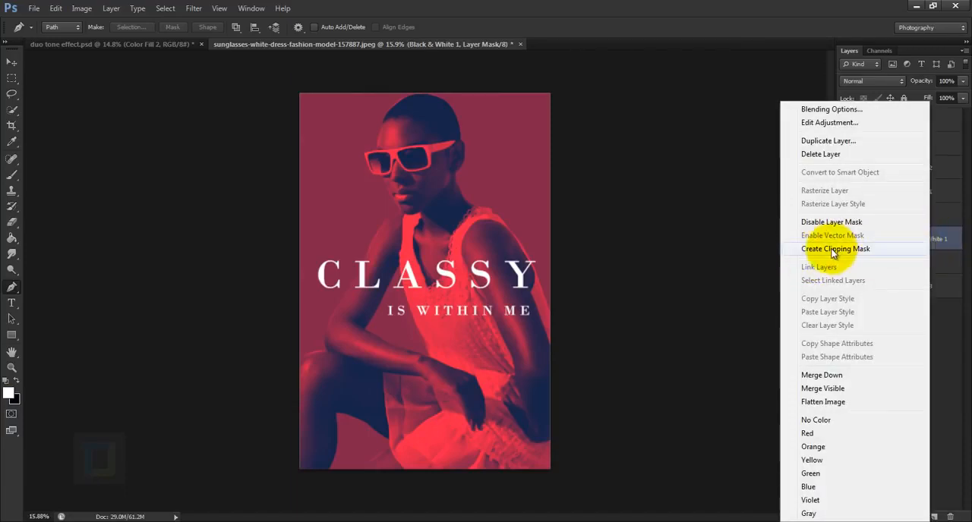
click(873, 254)
click(921, 220)
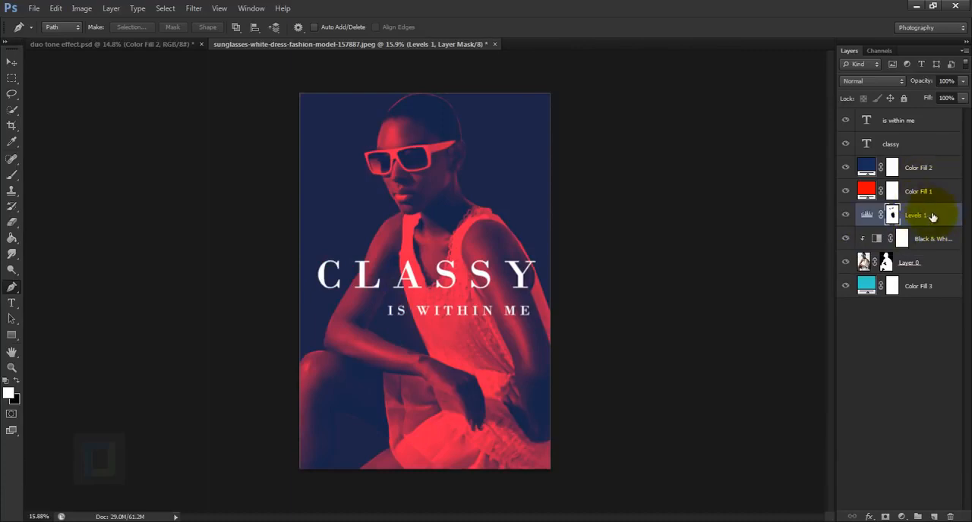
right_click(933, 218)
click(865, 248)
Step: Clip the red Color Fill 1 and dark blue Color Fill 2 layers to the masked model layer
click(926, 194)
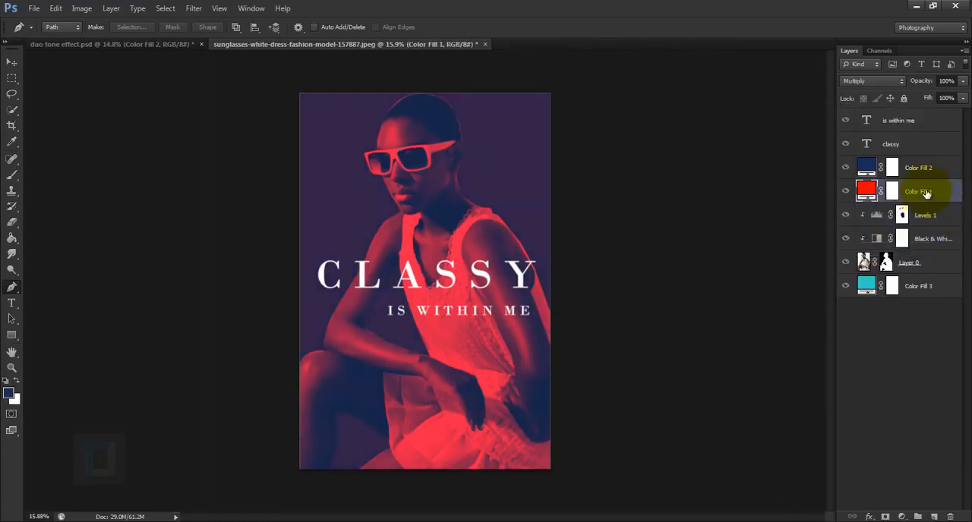
right_click(931, 194)
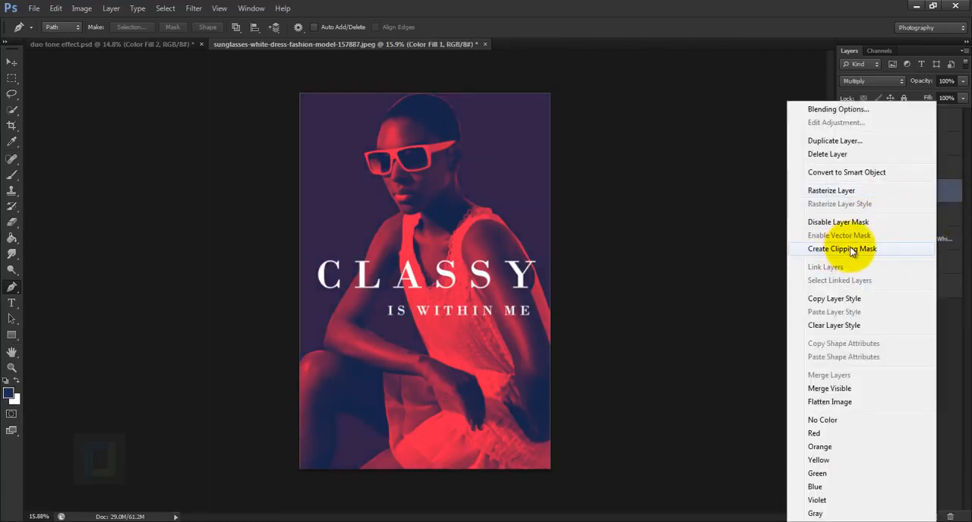
click(874, 249)
click(926, 168)
right_click(928, 169)
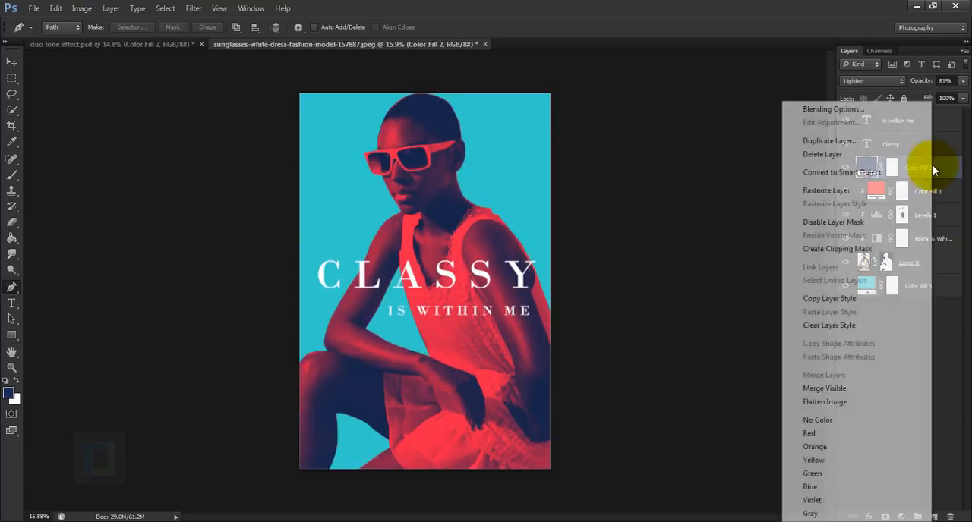
click(845, 251)
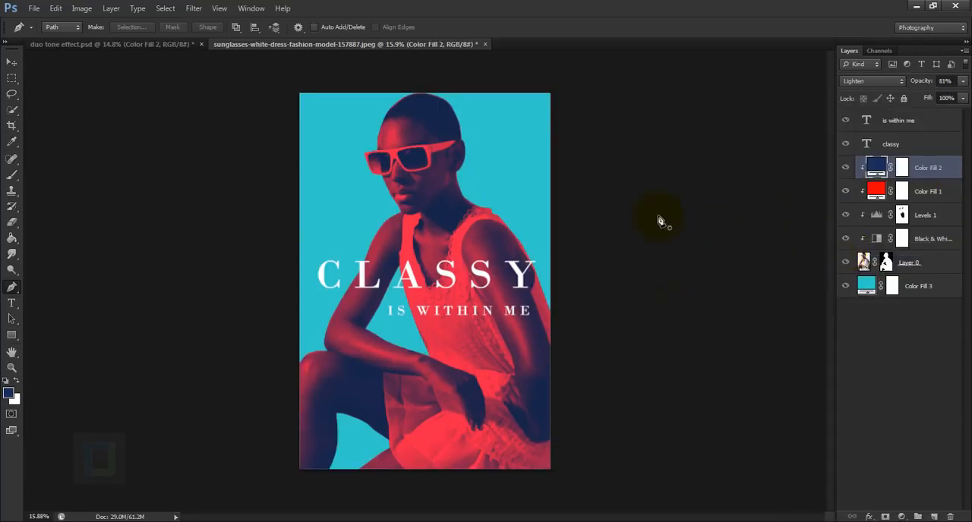
Step: Set the opacity of the dark blue Color Fill 2 layer to 100%
click(868, 285)
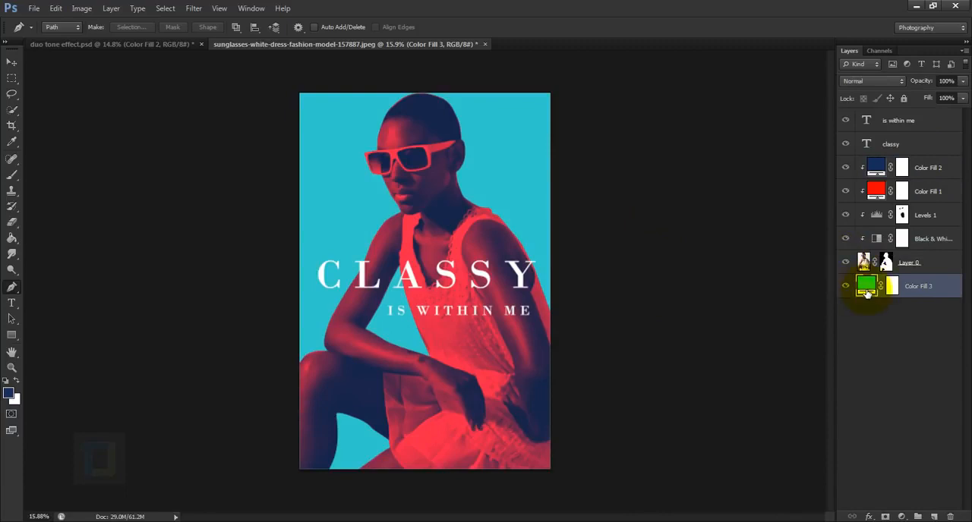
click(875, 190)
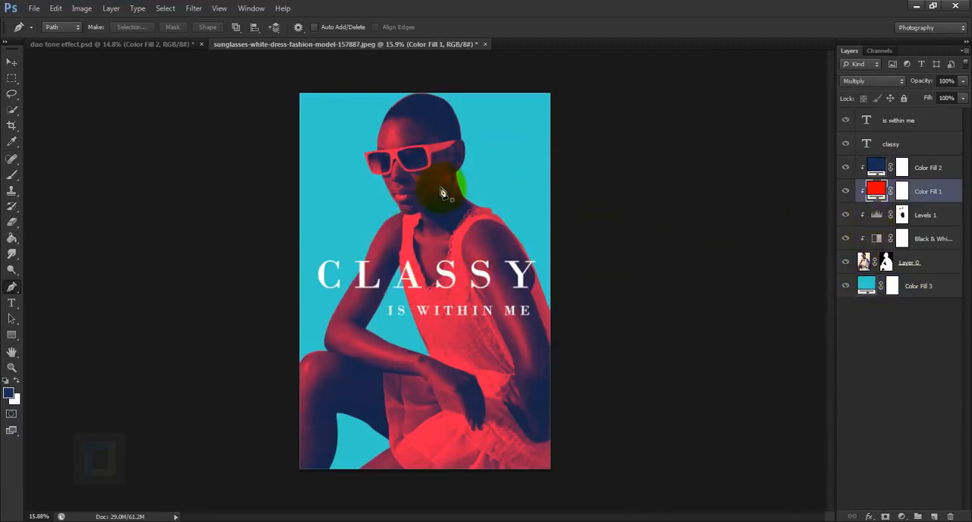
click(879, 174)
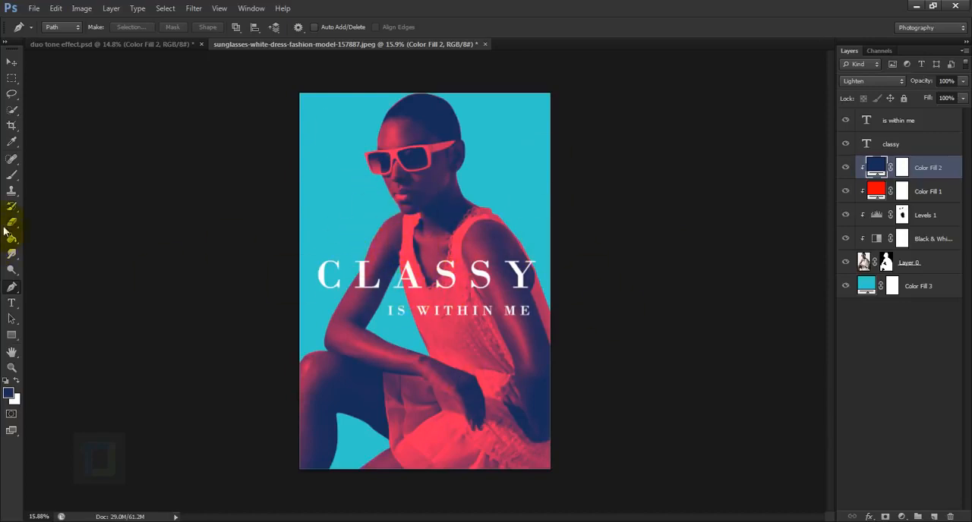
Step: Create a new empty layer above Color Fill 2 and enlarge the Brush to 1300 px
click(12, 176)
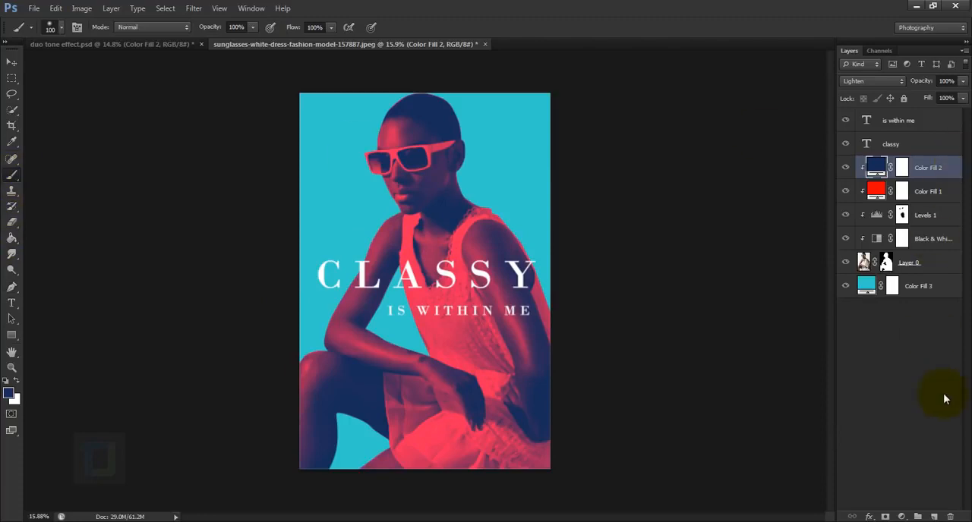
click(935, 517)
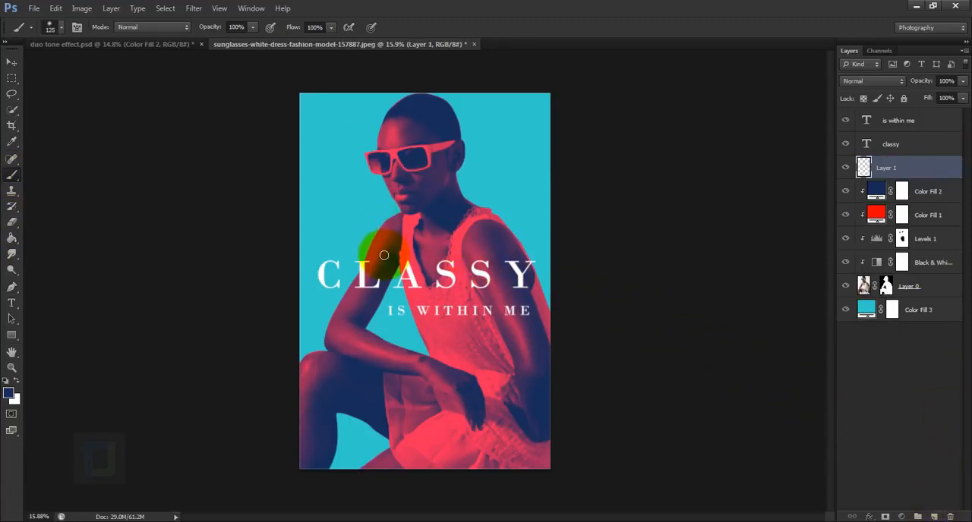
key(bracketright)
key(bracketright)
key(bracketright)
key(bracketright)
key(bracketright)
key(bracketright)
key(bracketright)
key(bracketright)
key(bracketright)
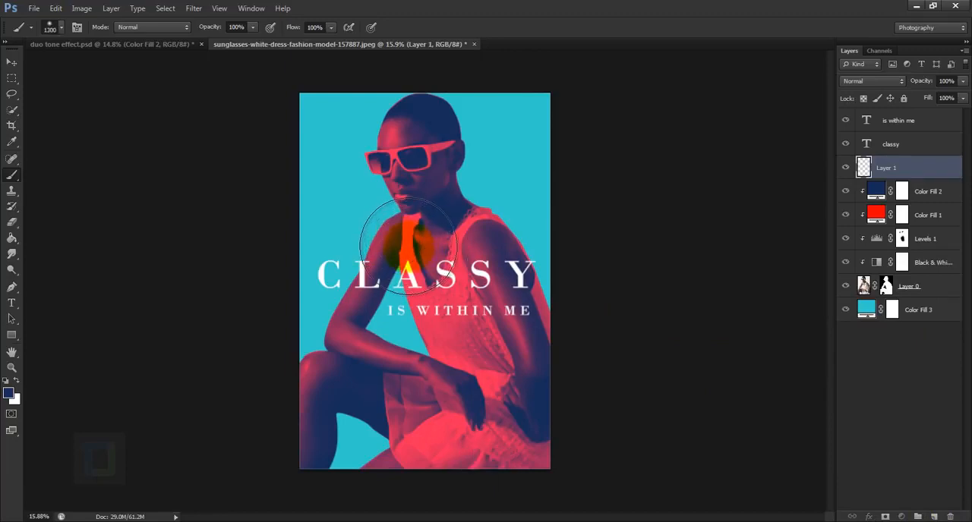
Step: Set the brush hardness to 100% and stamp a single white circle over the model's face on the new layer
right_click(406, 220)
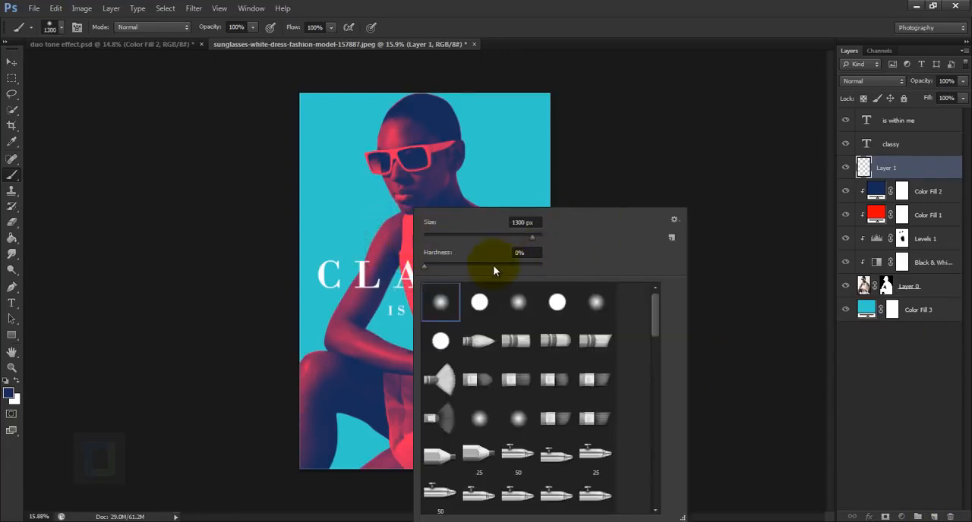
drag(494, 268, 565, 272)
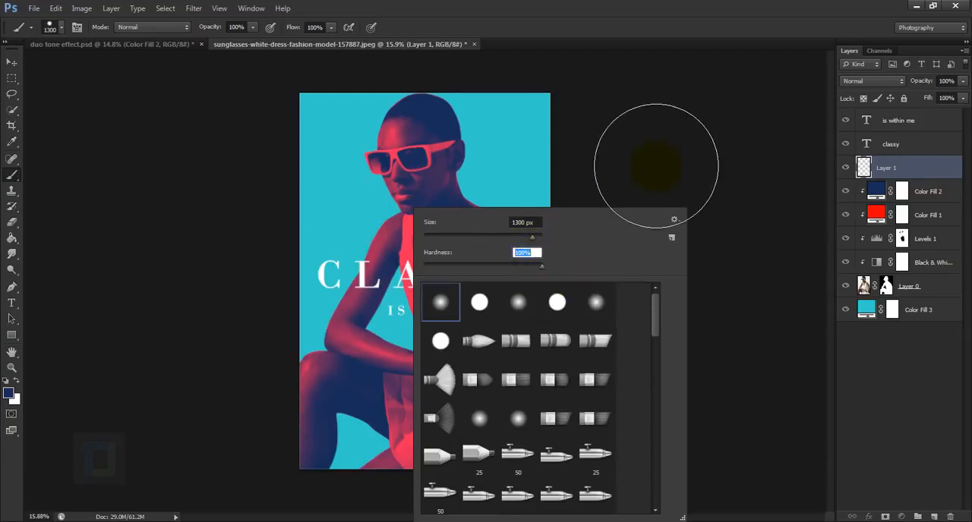
click(656, 167)
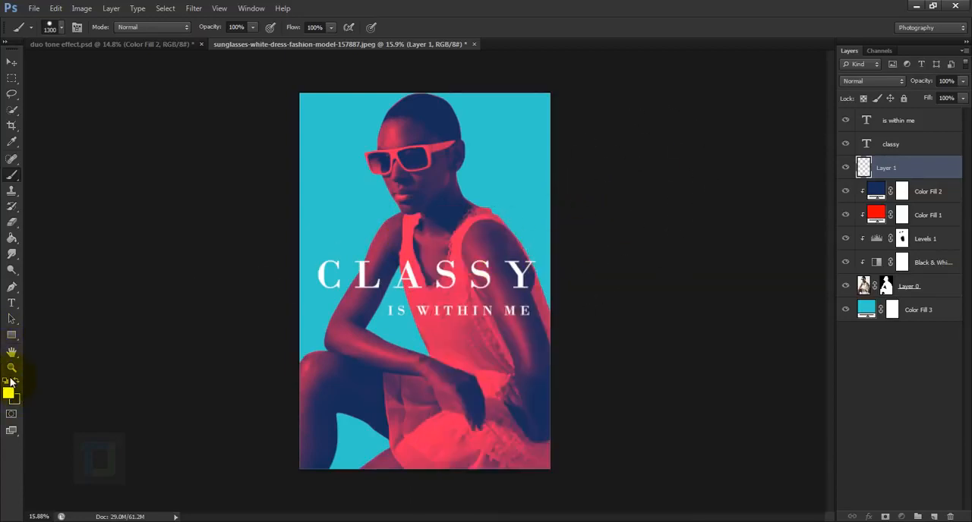
click(402, 175)
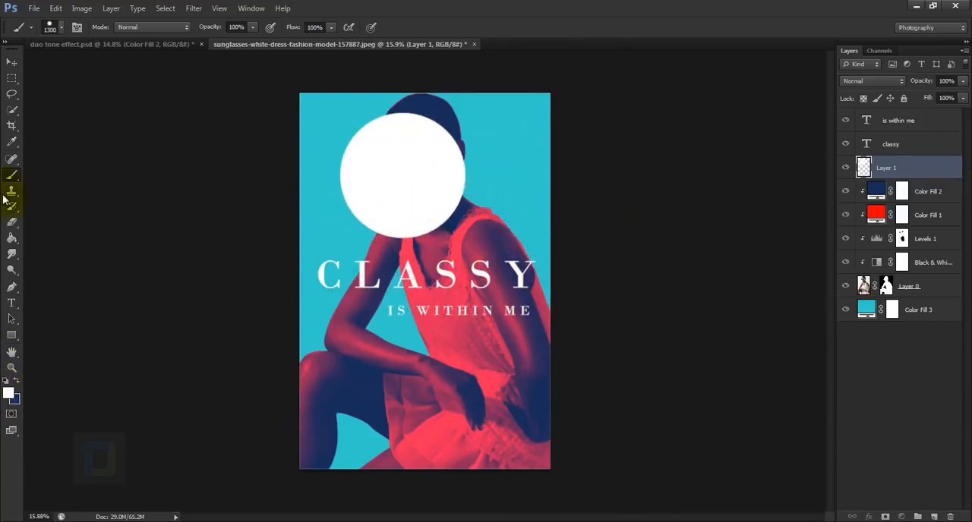
Step: Fade out the lower part of the white circle with a soft Eraser at 0% hardness, enlarged to 1600 px
click(12, 222)
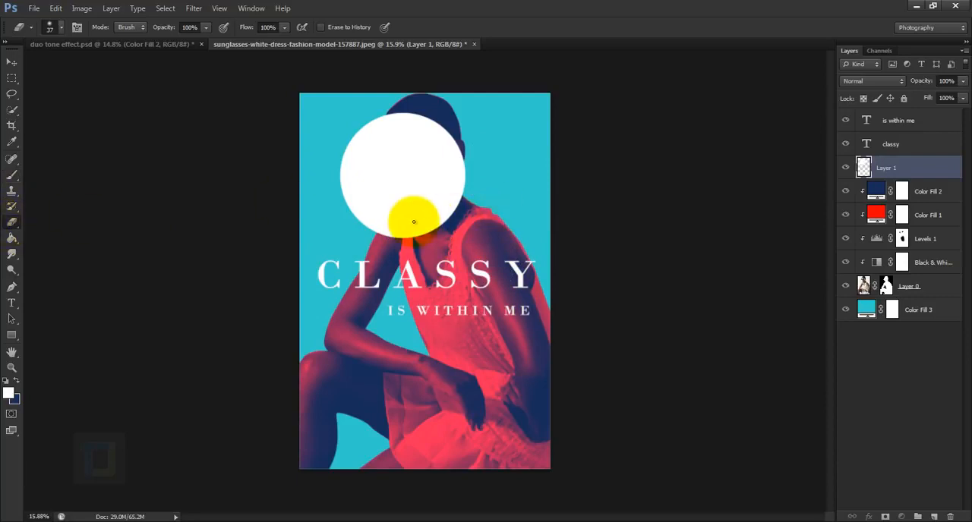
right_click(390, 216)
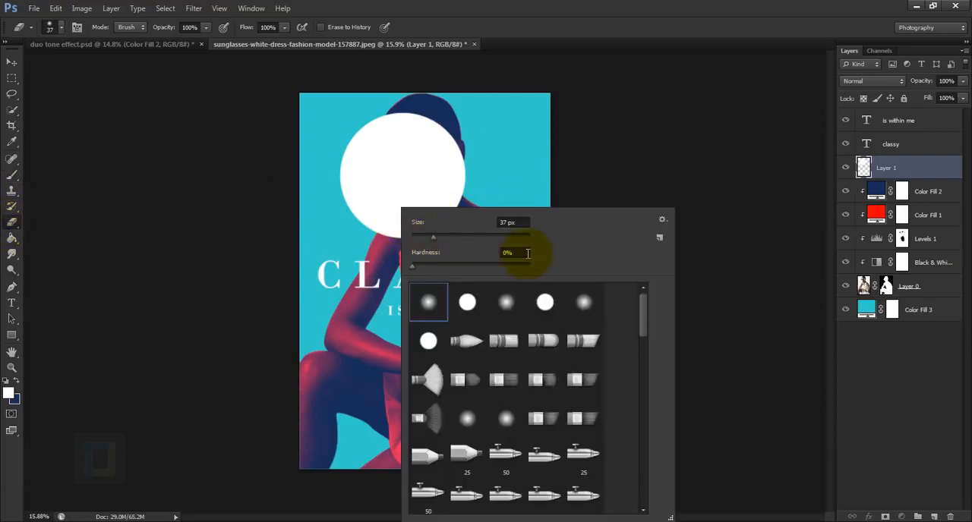
click(167, 235)
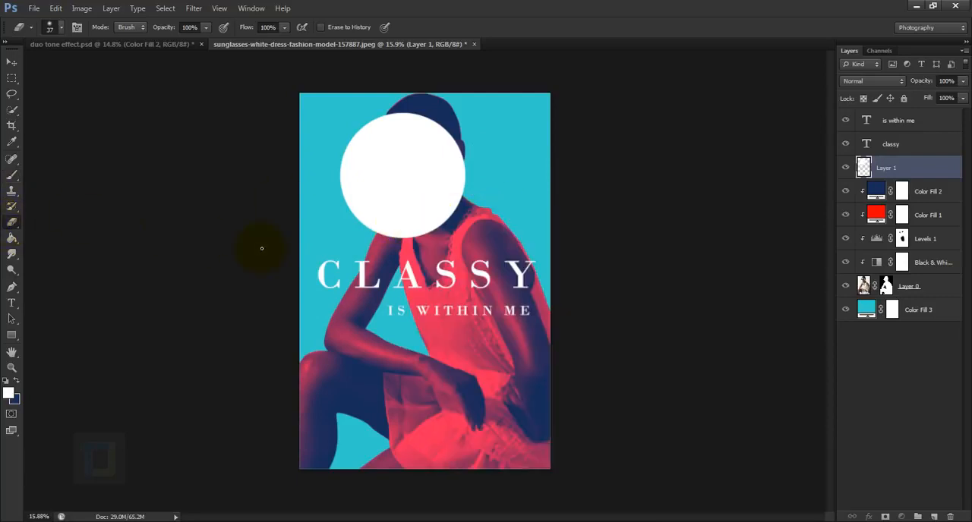
key(bracketright)
key(bracketright)
key(bracketright)
key(bracketright)
key(bracketright)
key(bracketright)
key(bracketright)
key(bracketright)
key(bracketright)
key(bracketright)
key(bracketright)
key(bracketright)
key(bracketright)
key(bracketright)
key(bracketright)
key(bracketright)
key(bracketright)
key(bracketright)
key(bracketright)
key(bracketright)
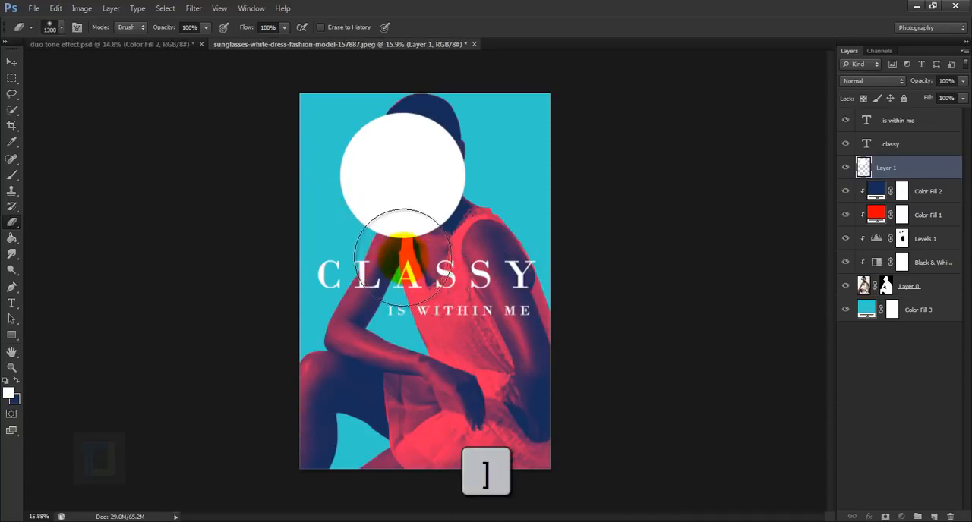
key(bracketright)
key(bracketright)
mouse_move(380, 228)
mouse_down()
mouse_move(402, 270)
mouse_move(362, 280)
mouse_move(461, 286)
mouse_move(370, 294)
mouse_move(375, 274)
mouse_move(398, 287)
mouse_up()
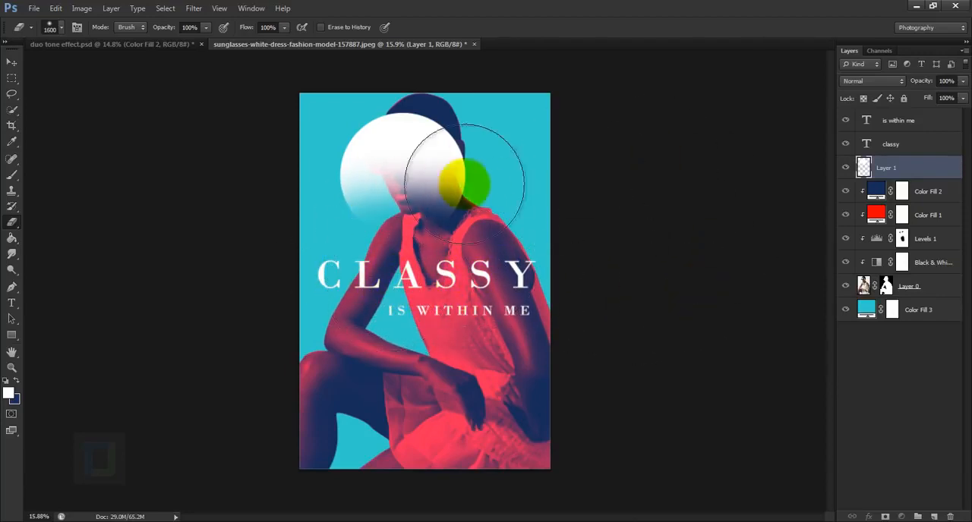
mouse_move(464, 183)
mouse_down()
mouse_move(518, 206)
mouse_move(465, 279)
mouse_move(418, 244)
mouse_move(455, 228)
mouse_up()
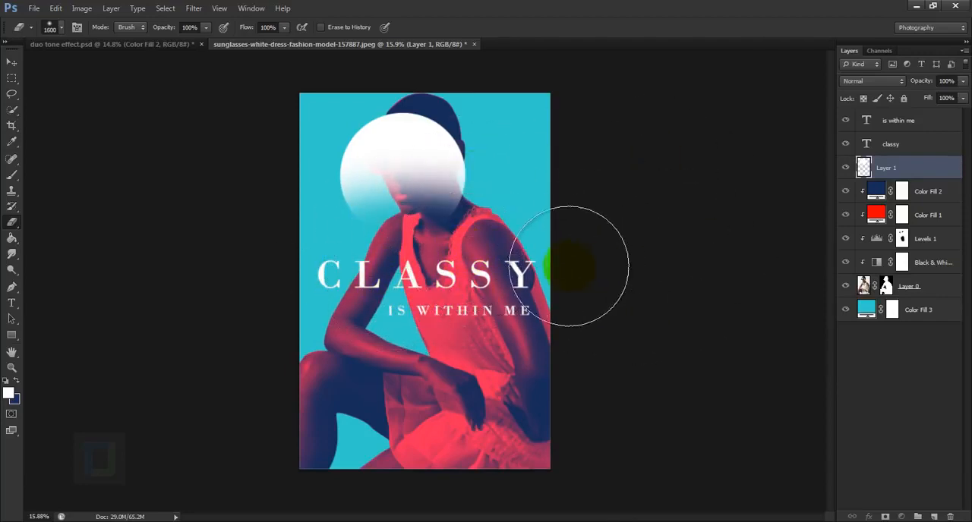
Step: Apply a Gradient Overlay to the circle layer using the Violet, Orange preset at 40% opacity
right_click(934, 171)
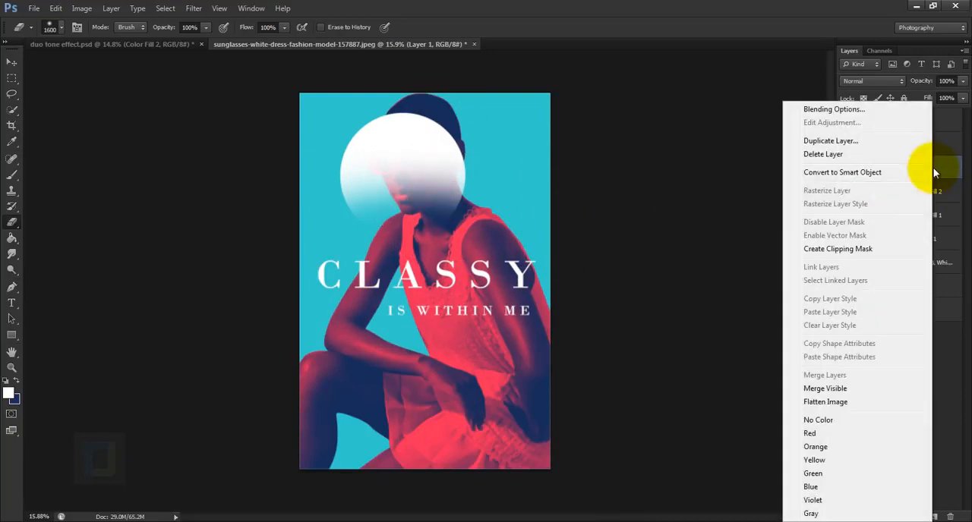
click(832, 110)
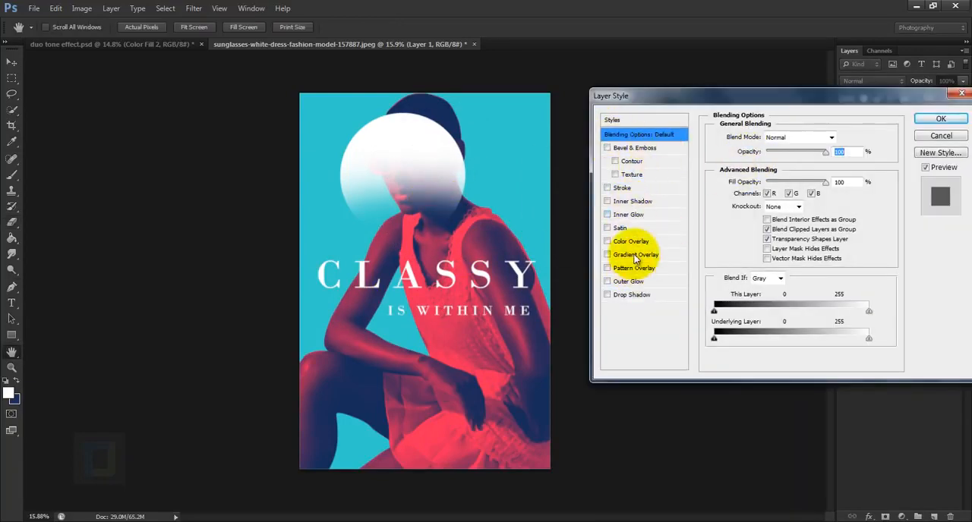
click(636, 255)
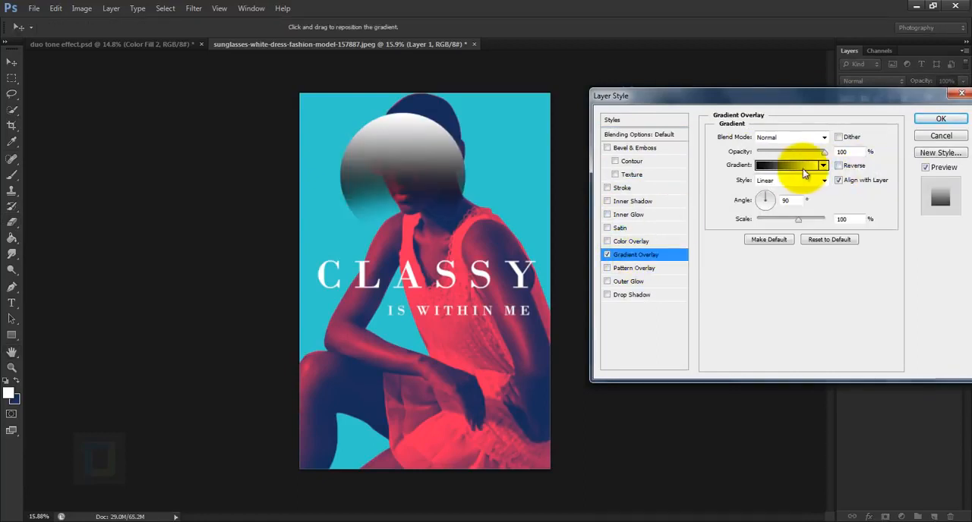
click(783, 169)
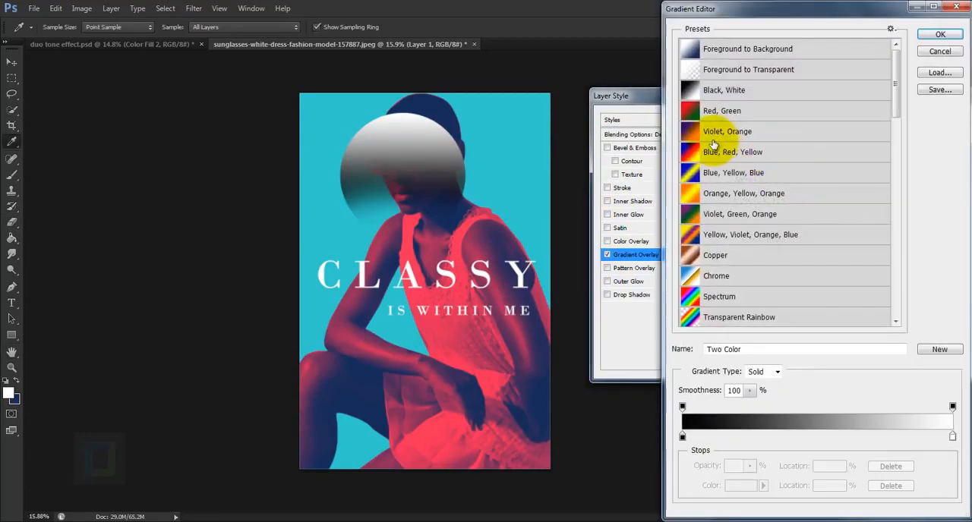
click(725, 132)
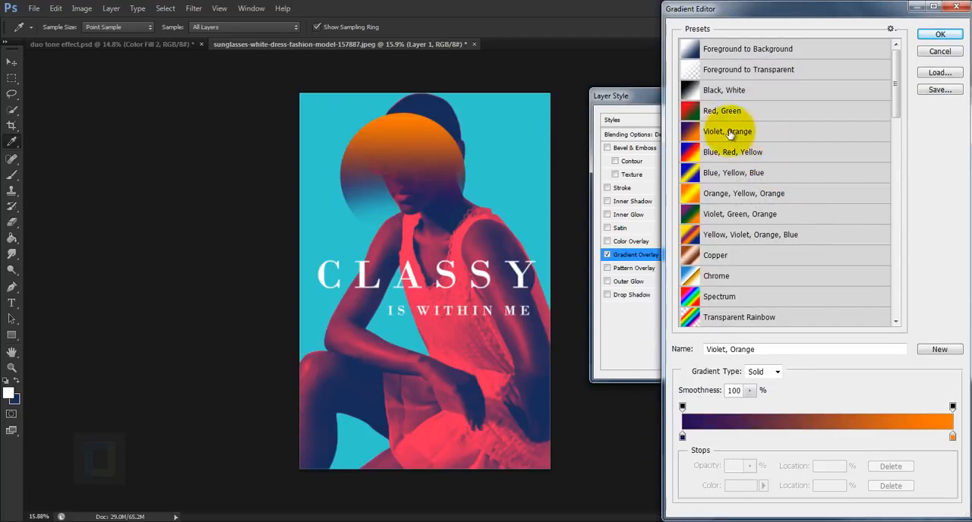
click(941, 35)
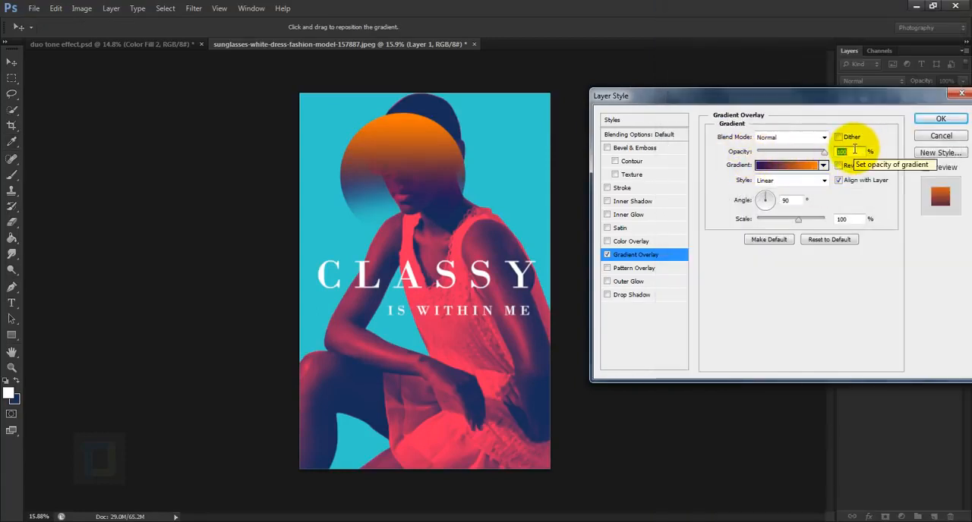
text(40)
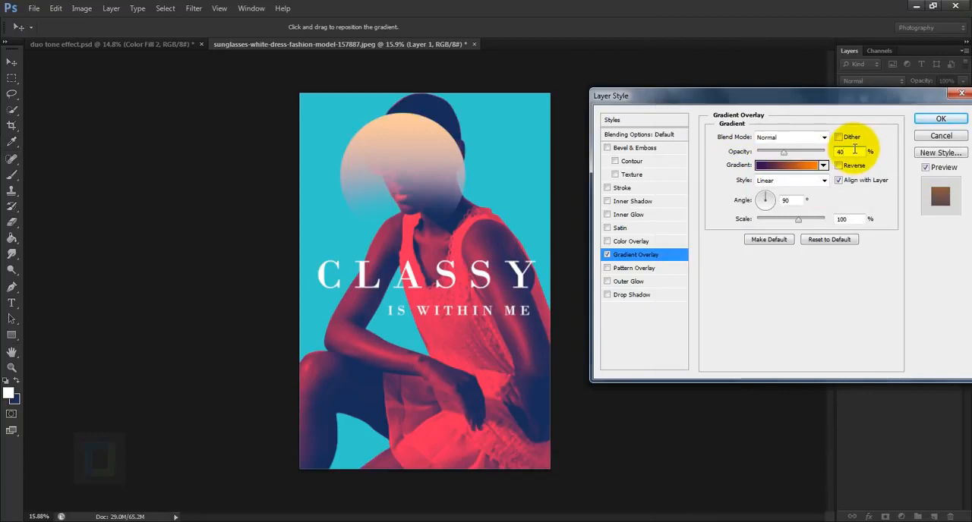
click(930, 119)
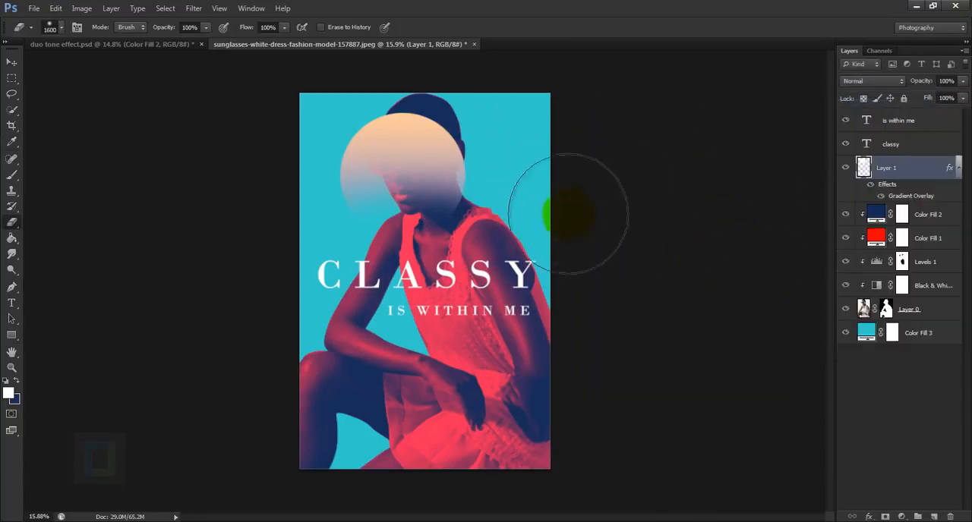
Step: Scale the gradient circle down proportionally to about 61%, leaving it beside the model's mouth and chin
key(ctrl+t)
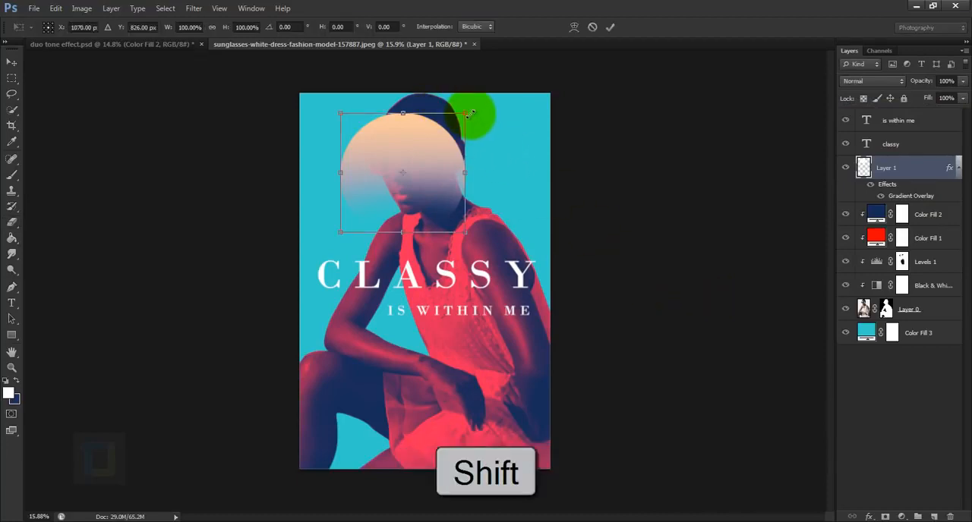
drag(465, 115, 416, 160)
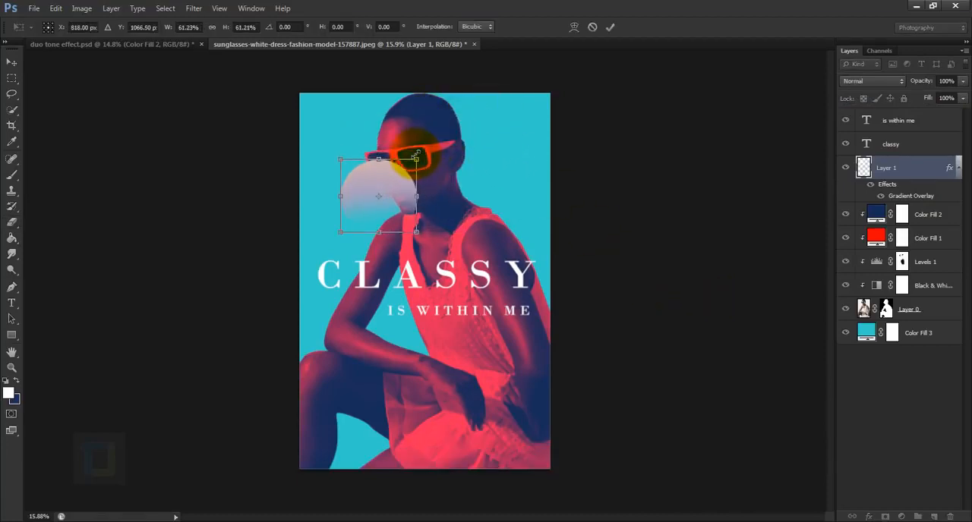
click(611, 29)
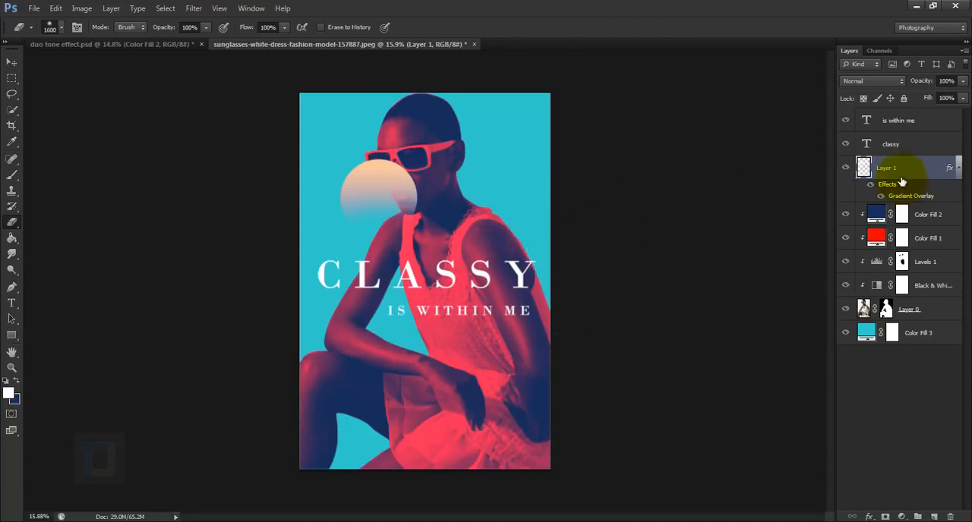
Step: Place the gradient circle layer directly above the background fill, behind the model, and move the circle beside her shoulder at the poster's right edge
drag(912, 169, 915, 325)
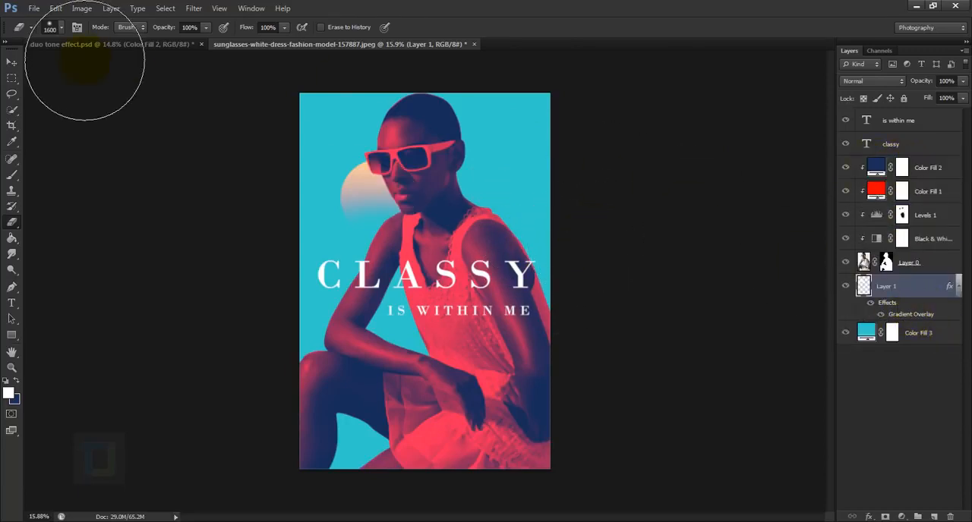
click(11, 62)
drag(433, 182, 541, 209)
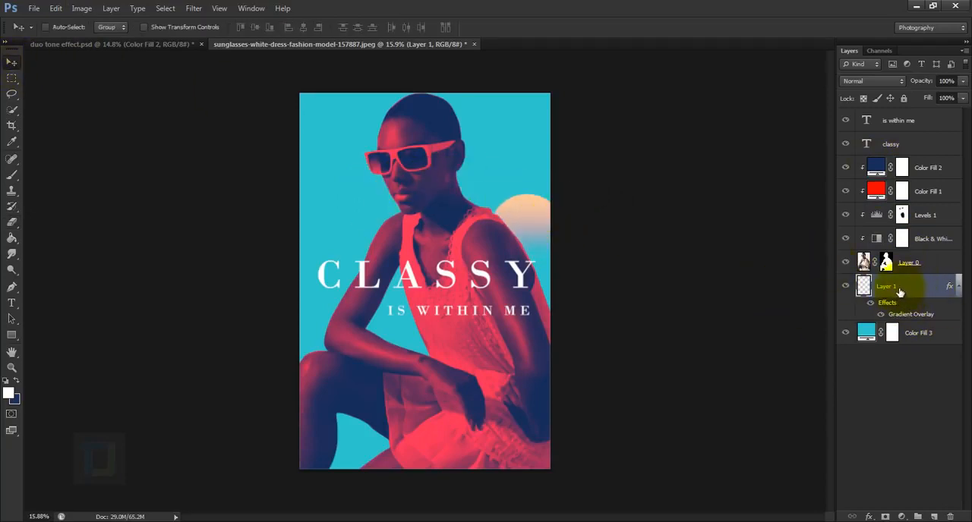
Step: Duplicate the gradient circle twice, placing one copy beside the model's head and the other behind her bent arm, below the first copy
key(ctrl+j)
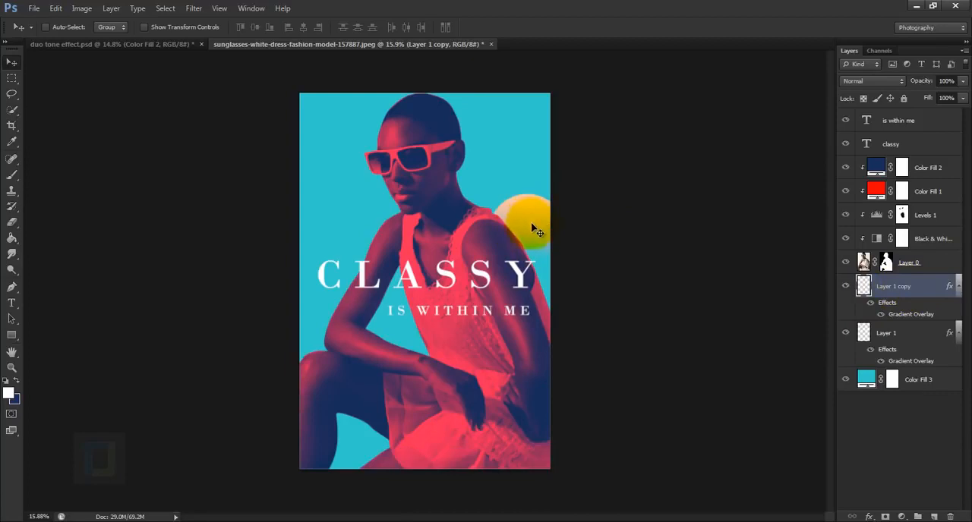
drag(519, 216, 326, 153)
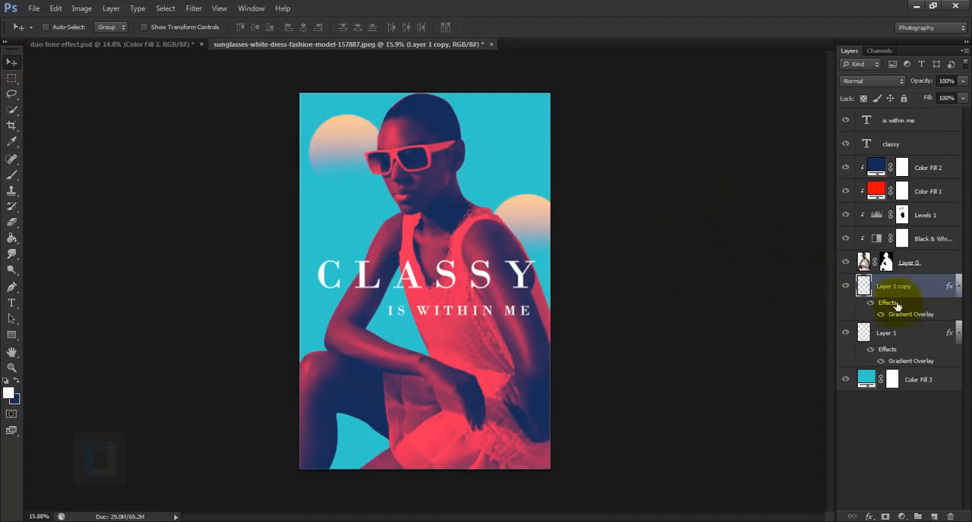
key(ctrl+j)
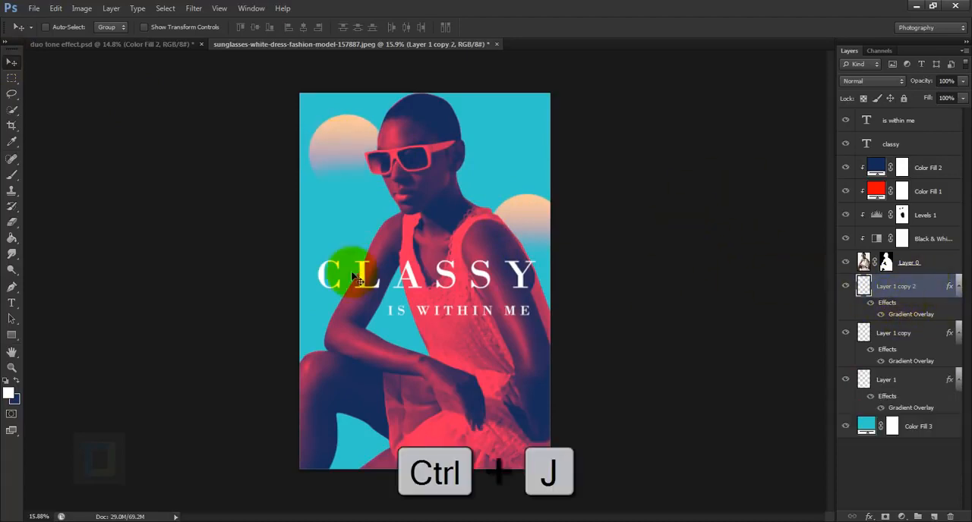
drag(357, 163, 355, 333)
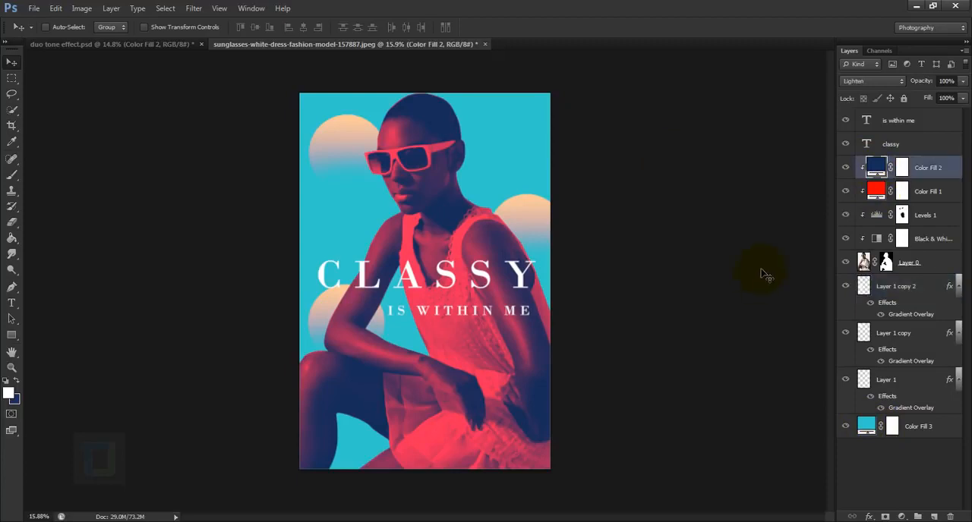
Step: Copy the hex code 172c5a from the navy Color Fill 2 layer, leaving that layer's colour as it is
double_click(878, 166)
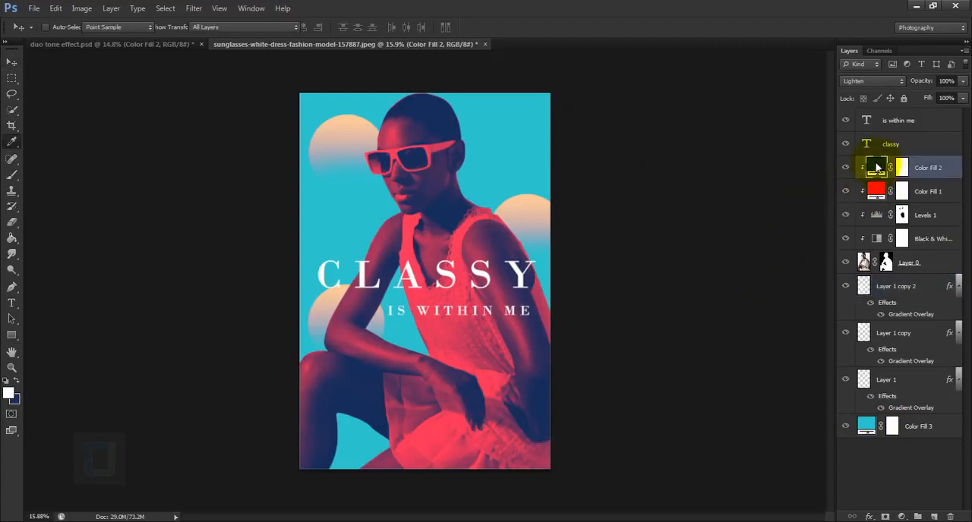
drag(773, 177, 778, 156)
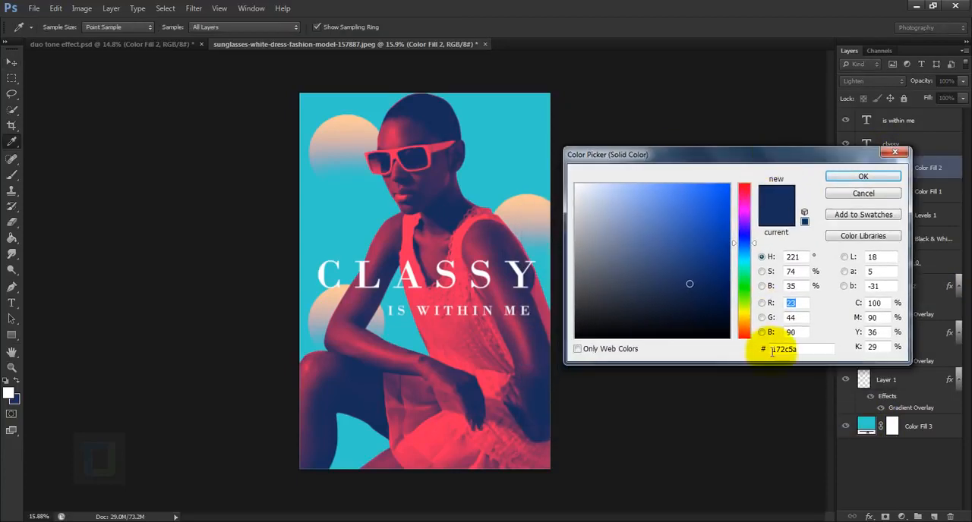
drag(811, 350, 750, 350)
key(ctrl+c)
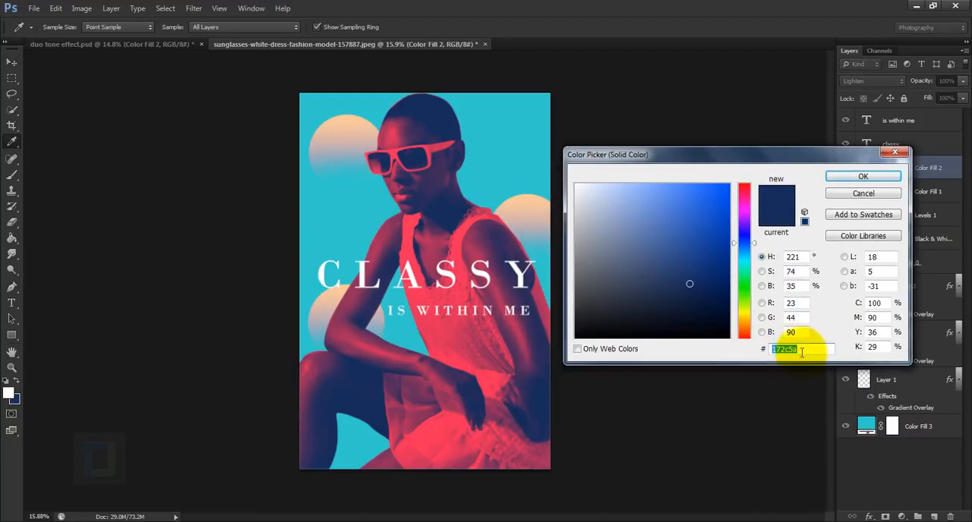
key(ctrl)
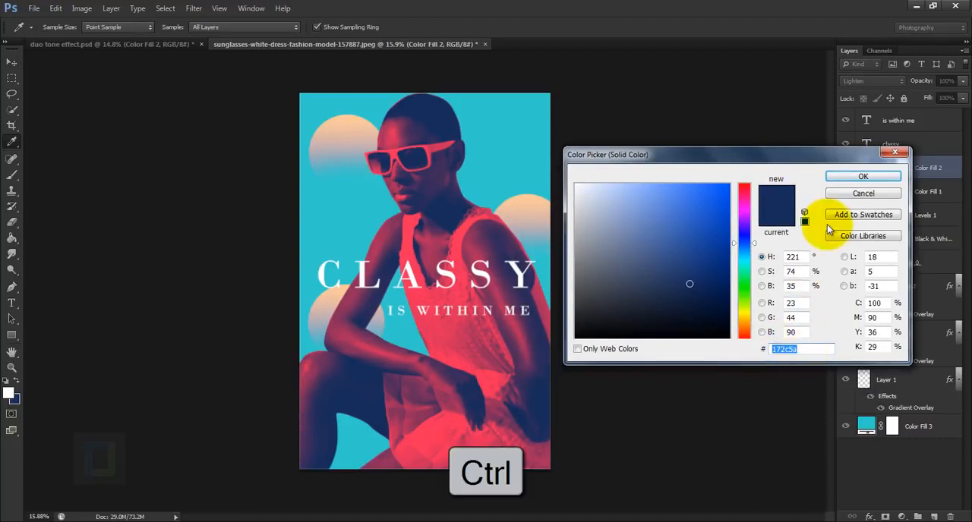
click(861, 178)
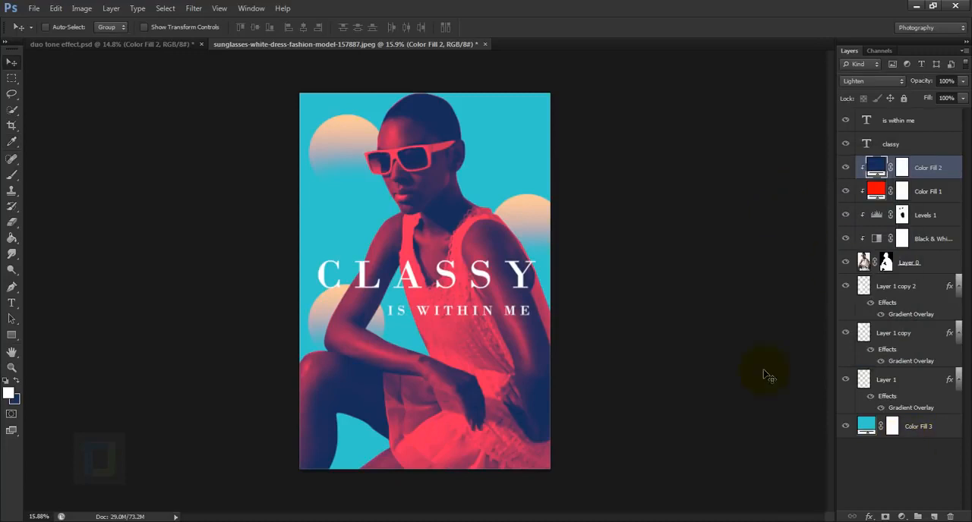
Step: Change the Color Fill 3 background to navy by pasting the hex code 172c5a as its colour
click(866, 429)
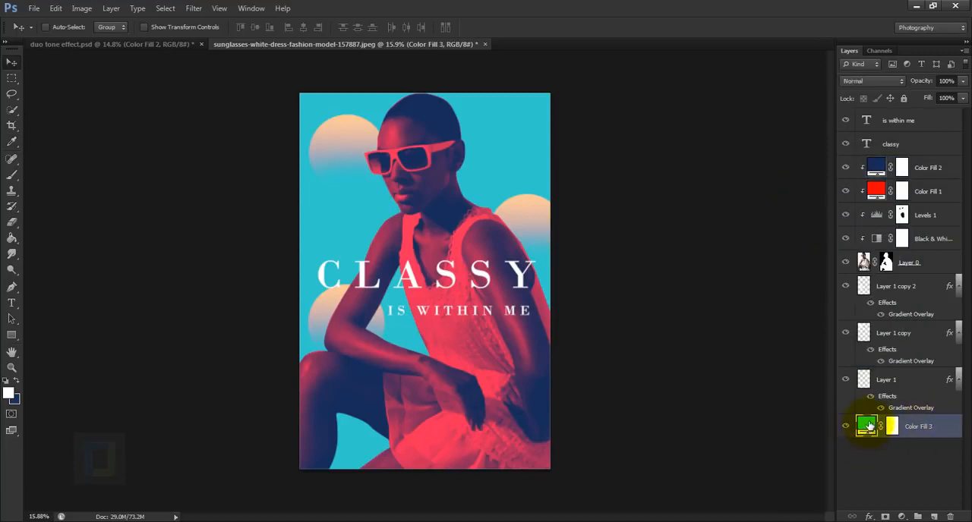
double_click(868, 426)
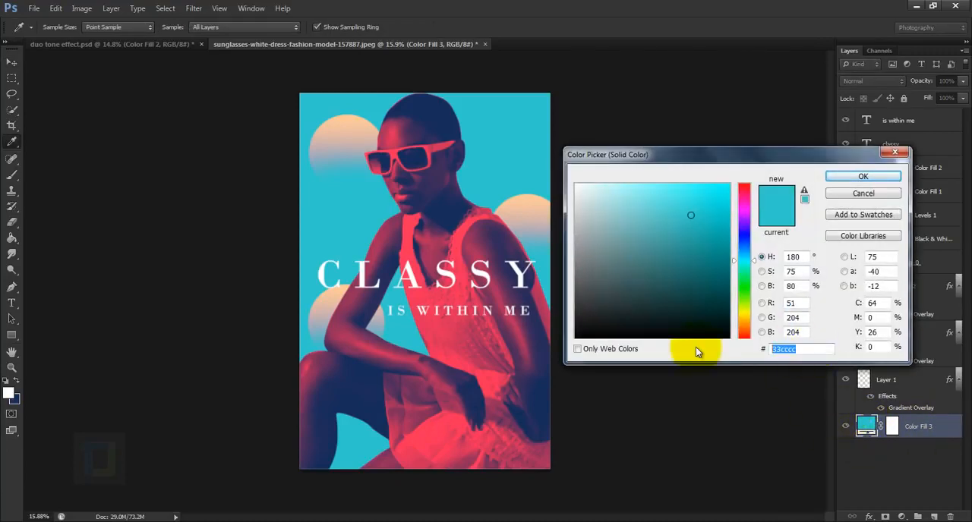
key(ctrl+v)
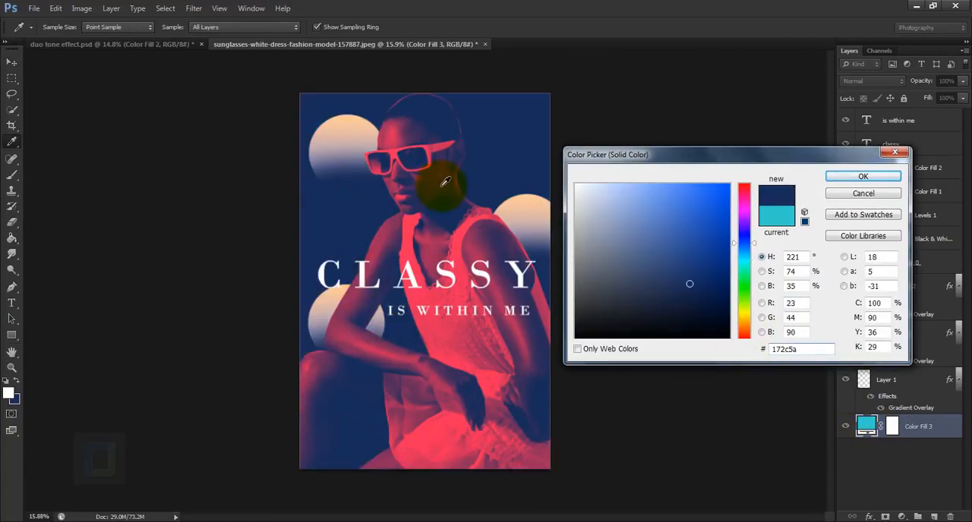
click(862, 176)
key(v)
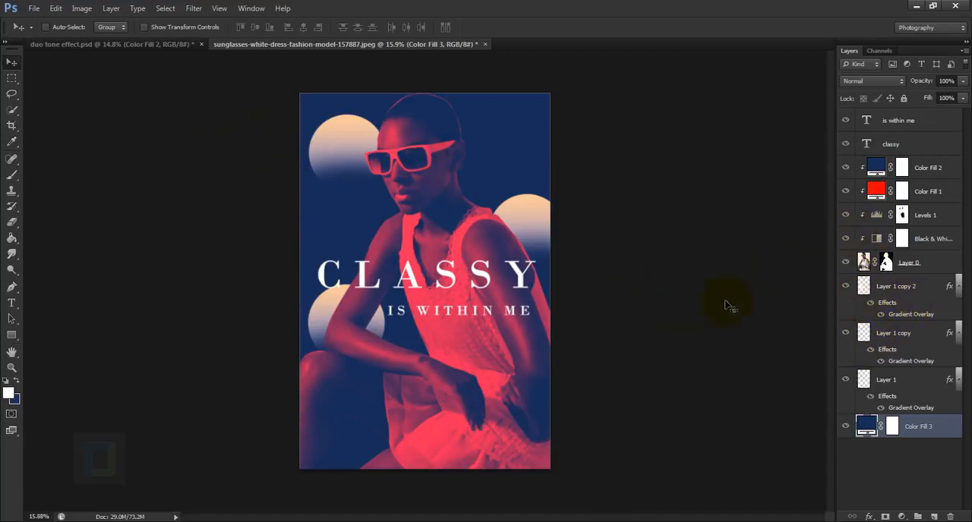
Step: Hide all three gradient circle layers: Layer 1, Layer 1 copy and Layer 1 copy 2
click(845, 378)
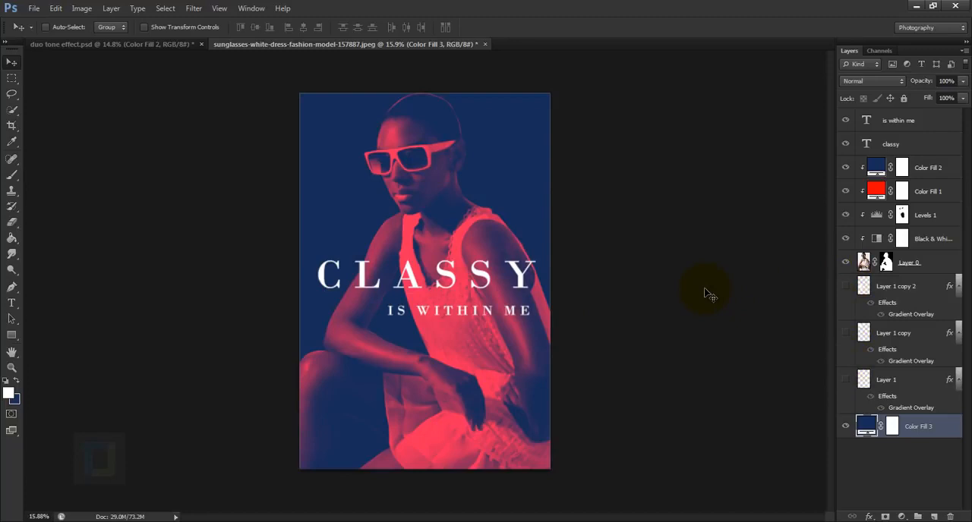